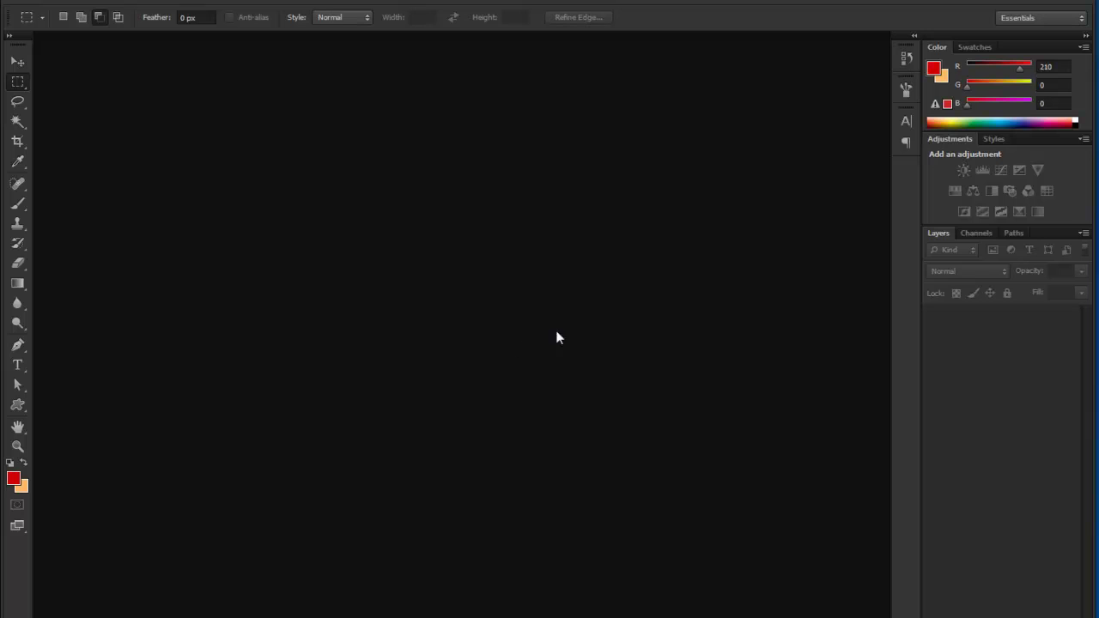
# Swap the foreground and background colours twice, leaving red foreground and orange background.
pyautogui.click(24, 464)
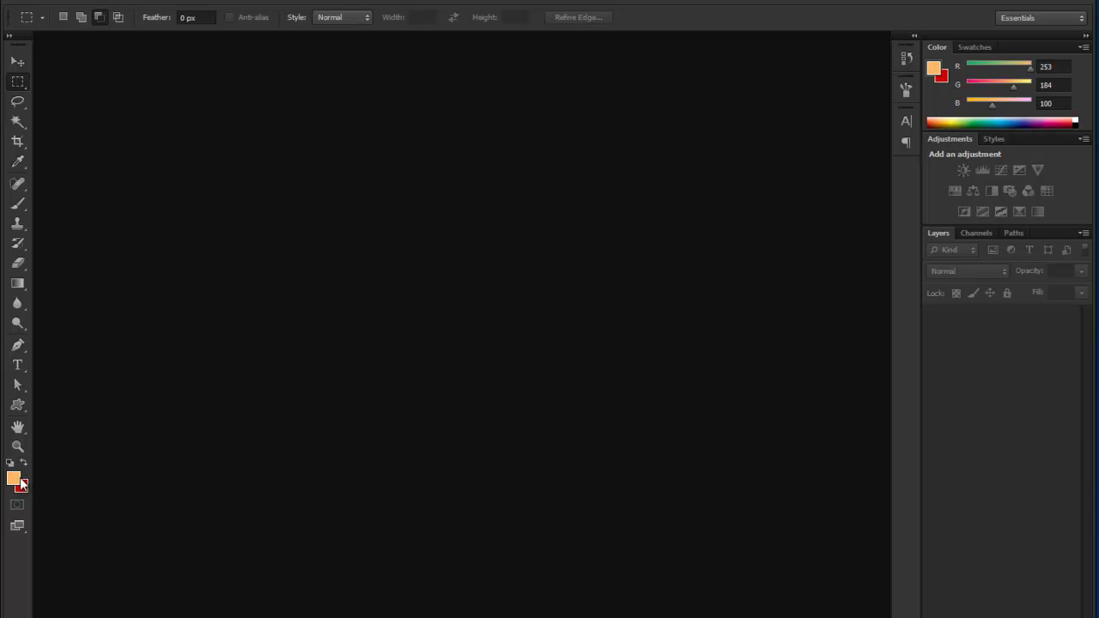
pyautogui.click(24, 463)
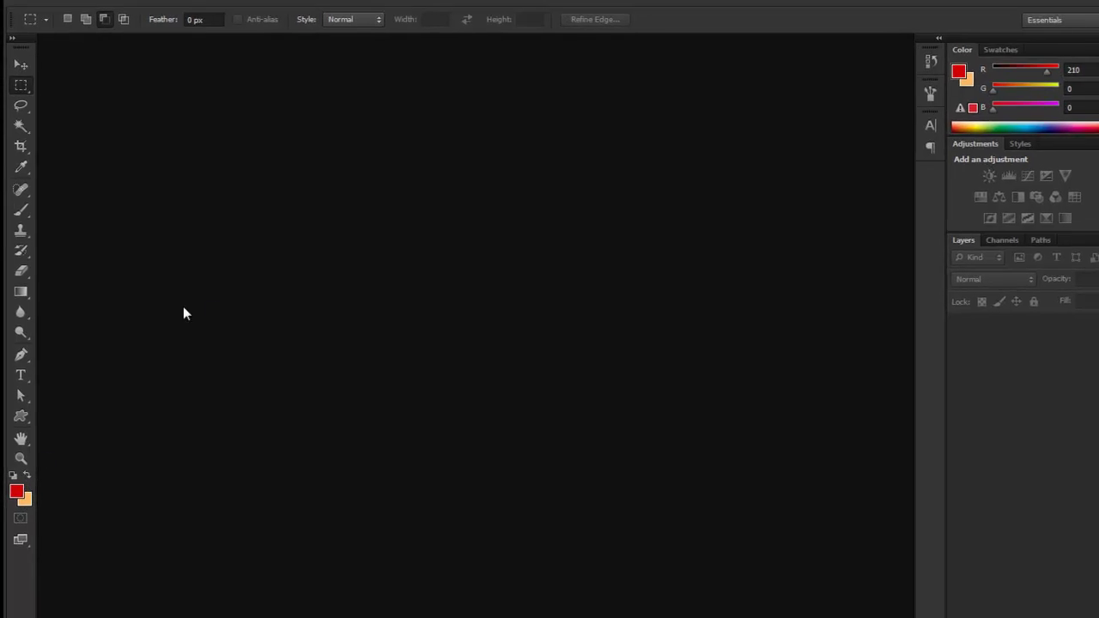
# Create Untitled-1, a white 100 × 100 pixel image at 300 pixels/inch, via File > New.
pyautogui.click(46, 0)
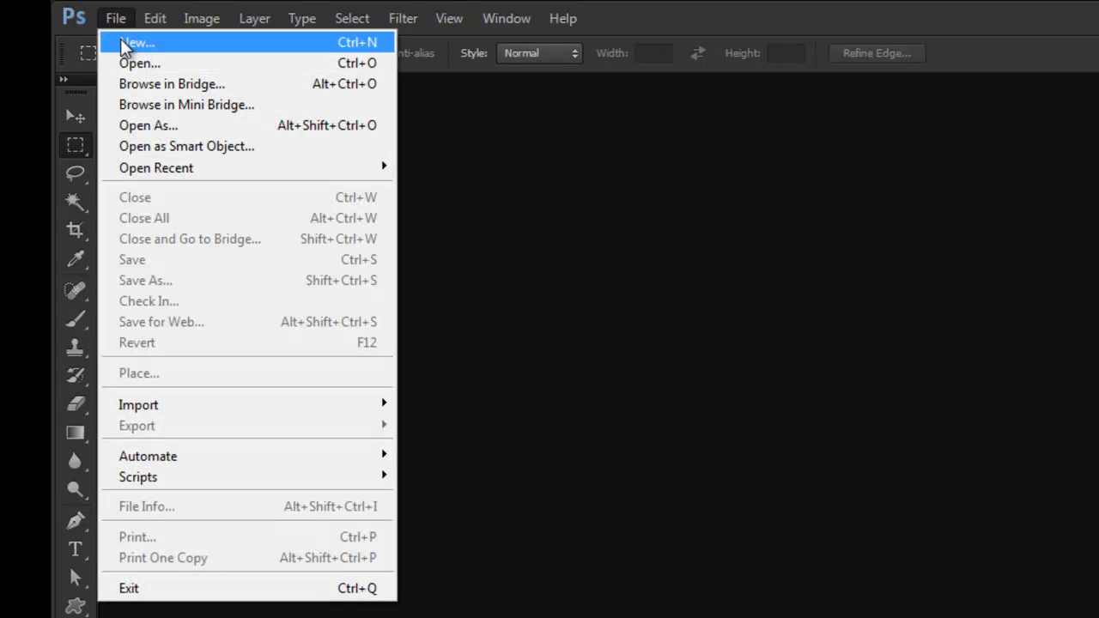
pyautogui.click(129, 43)
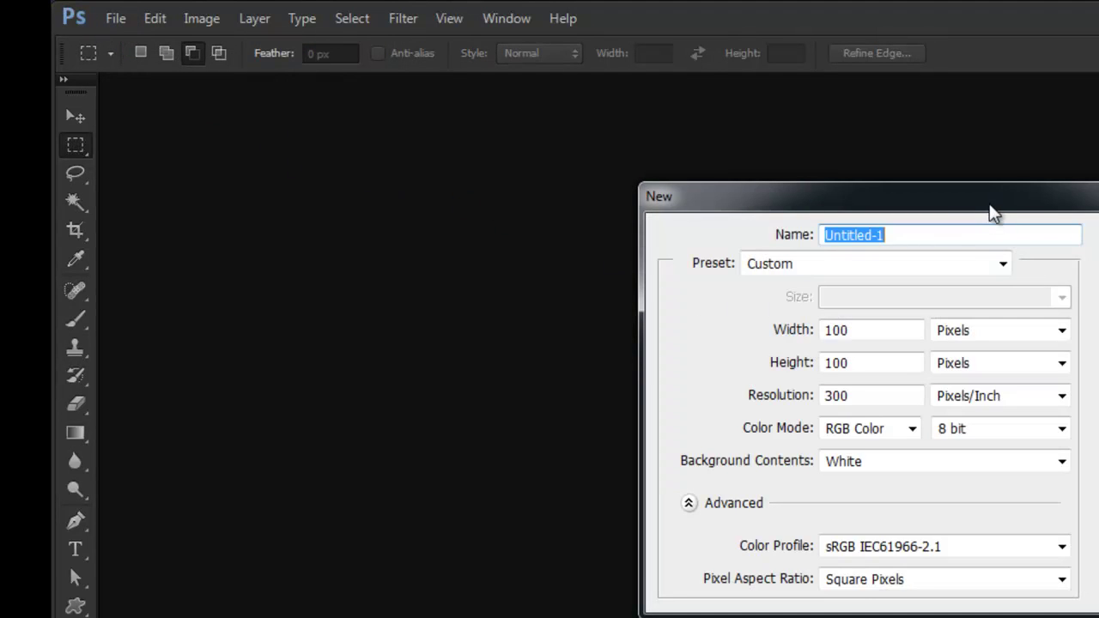
pyautogui.moveTo(991, 215); pyautogui.dragTo(893, 215)
pyautogui.click(799, 336)
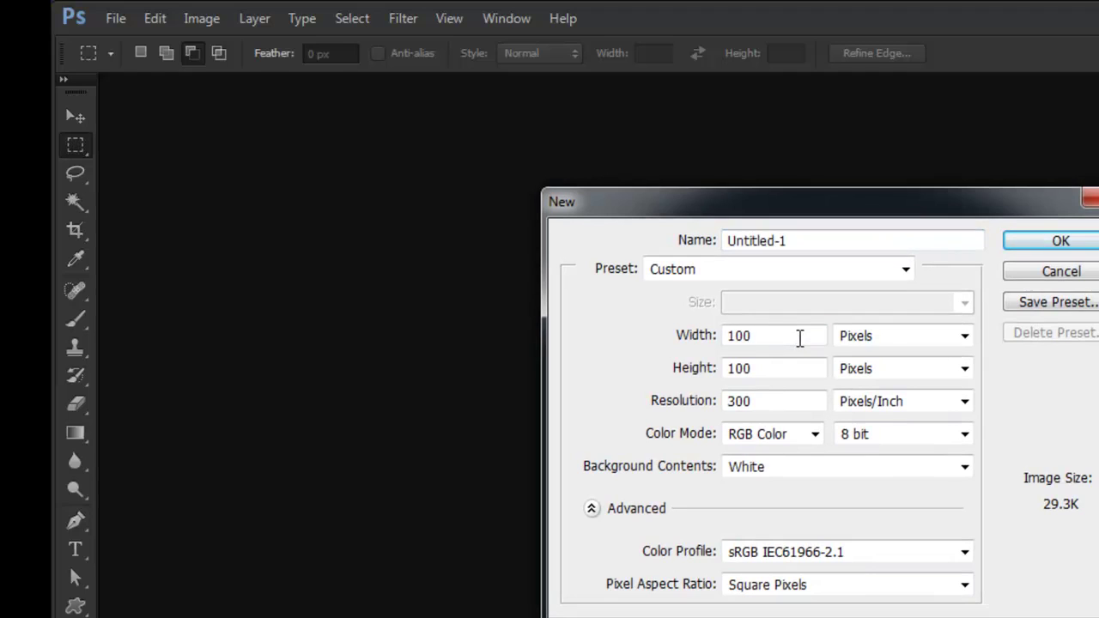
pyautogui.doubleClick(801, 336)
pyautogui.write('100')
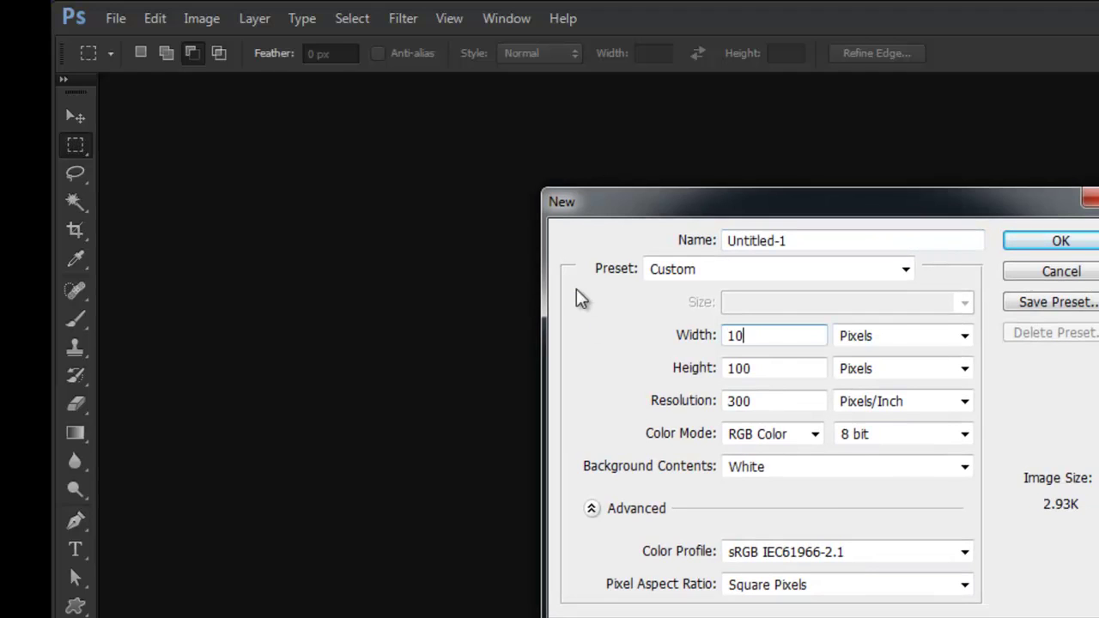
pyautogui.press('Tab')
pyautogui.press('Tab')
pyautogui.write('100')
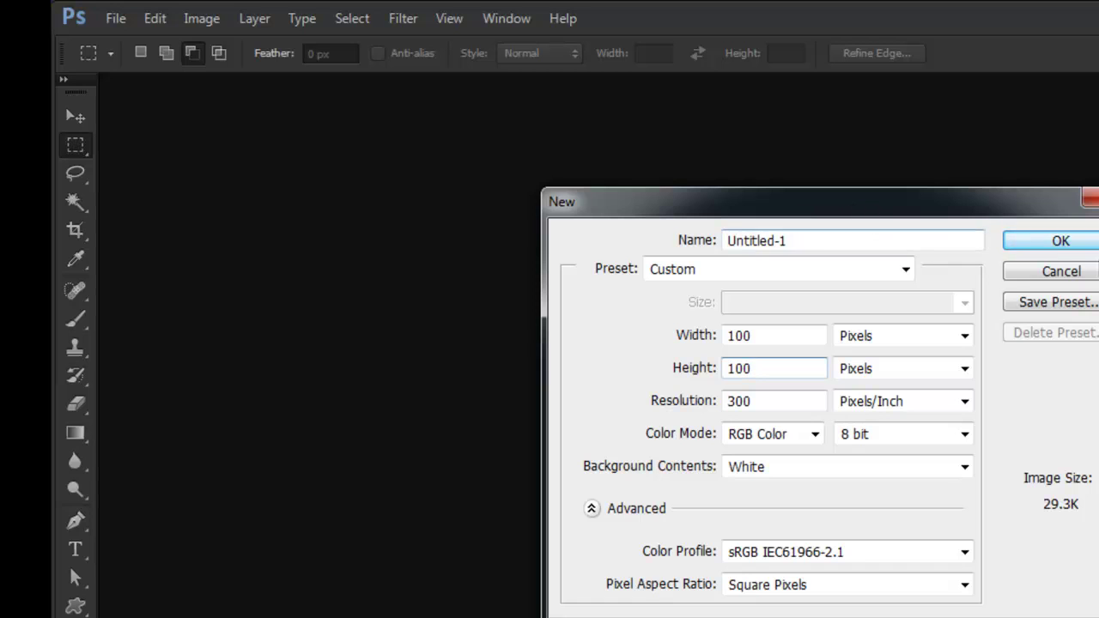
pyautogui.click(1074, 244)
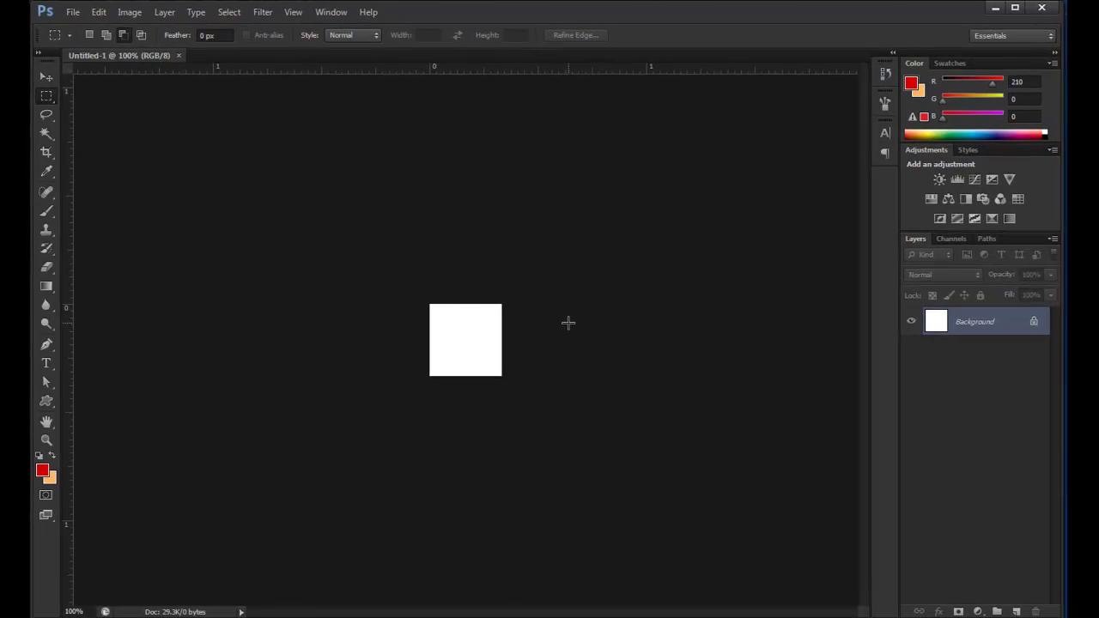
# Zoom in and fill the canvas with orange, after briefly trying a red fill.
pyautogui.hotkey('ctrl', '+')
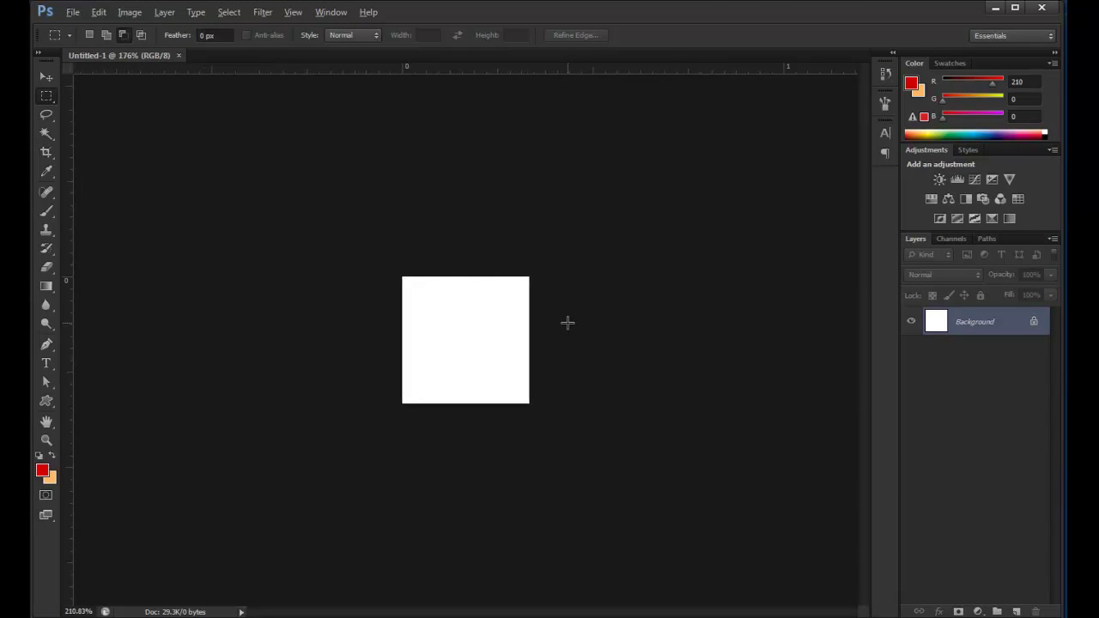
pyautogui.scroll(2, 566, 322)
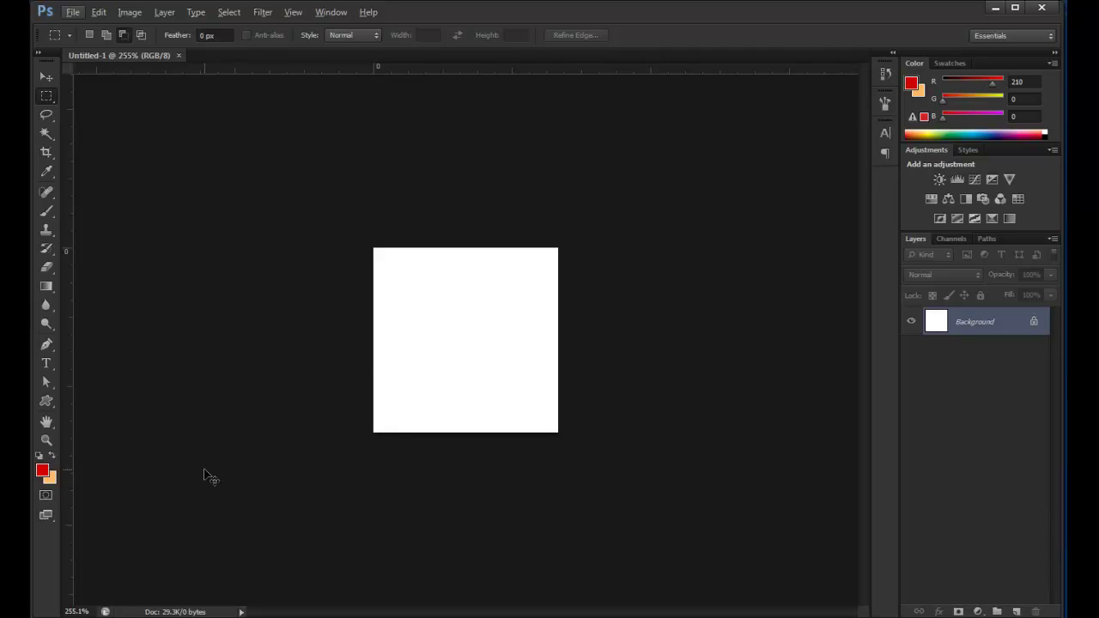
pyautogui.hotkey('ctrl', 'BackSpace')
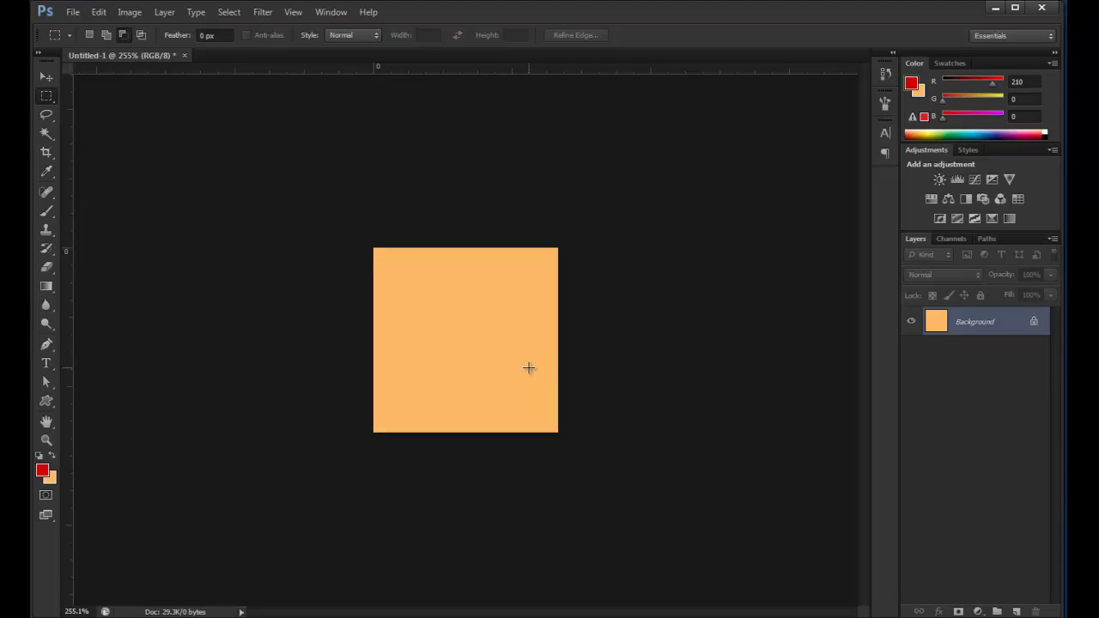
pyautogui.hotkey('alt', 'BackSpace')
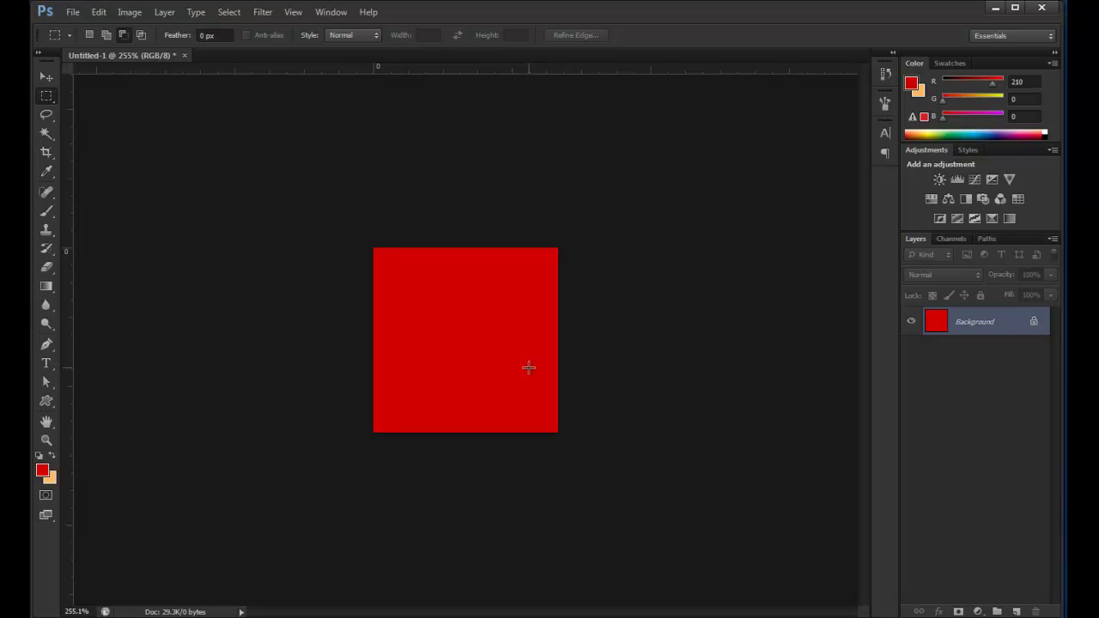
pyautogui.hotkey('ctrl', 'BackSpace')
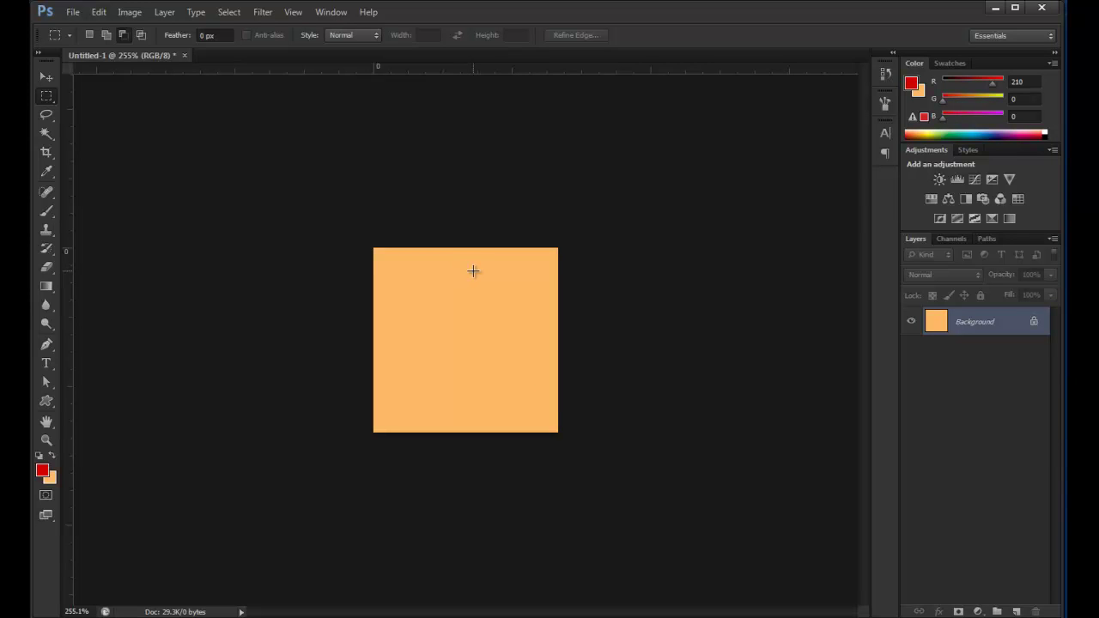
# Select the Custom Shape tool and pick a footprint from the shape picker.
pyautogui.rightClick(46, 401)
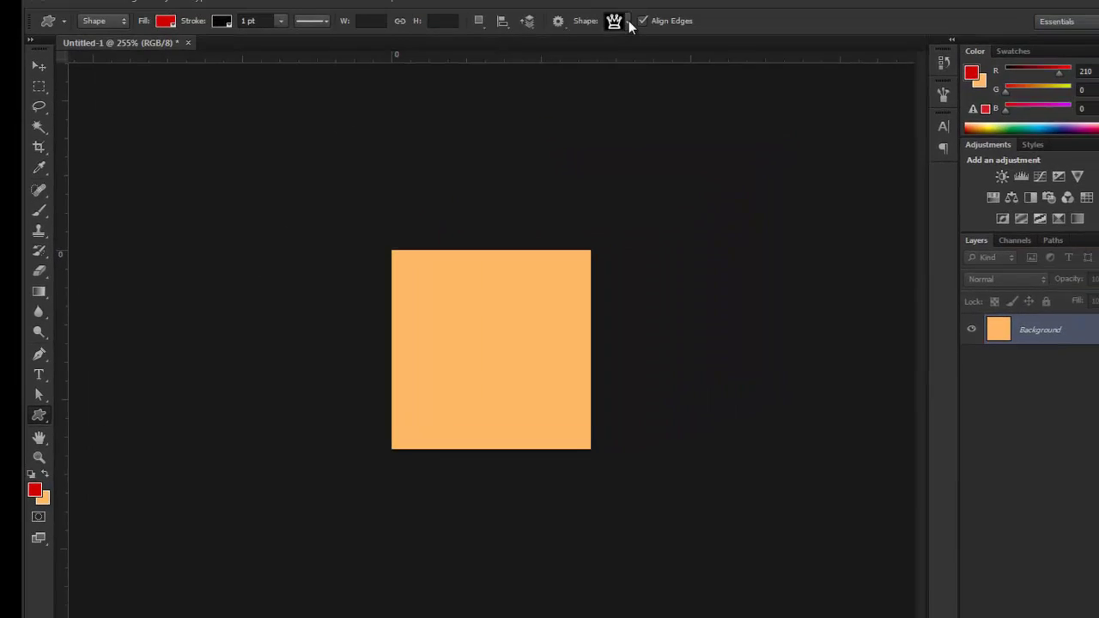
pyautogui.click(628, 23)
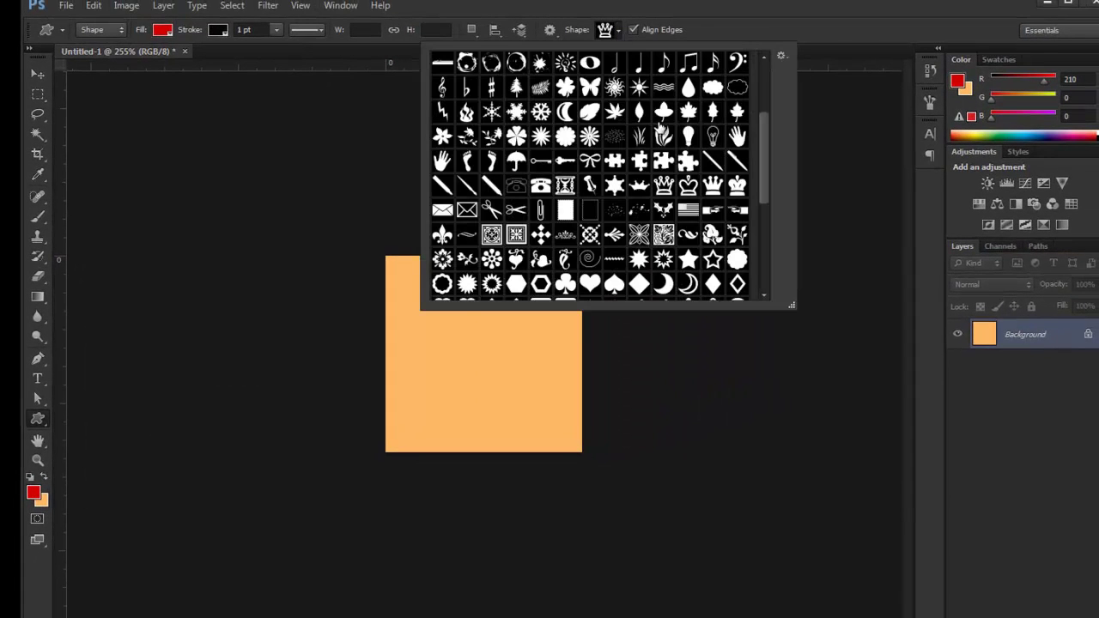
pyautogui.moveTo(767, 167)
pyautogui.mouseDown()
pyautogui.moveTo(774, 268)
pyautogui.moveTo(789, 138)
pyautogui.moveTo(782, 238)
pyautogui.moveTo(774, 151)
pyautogui.mouseUp()
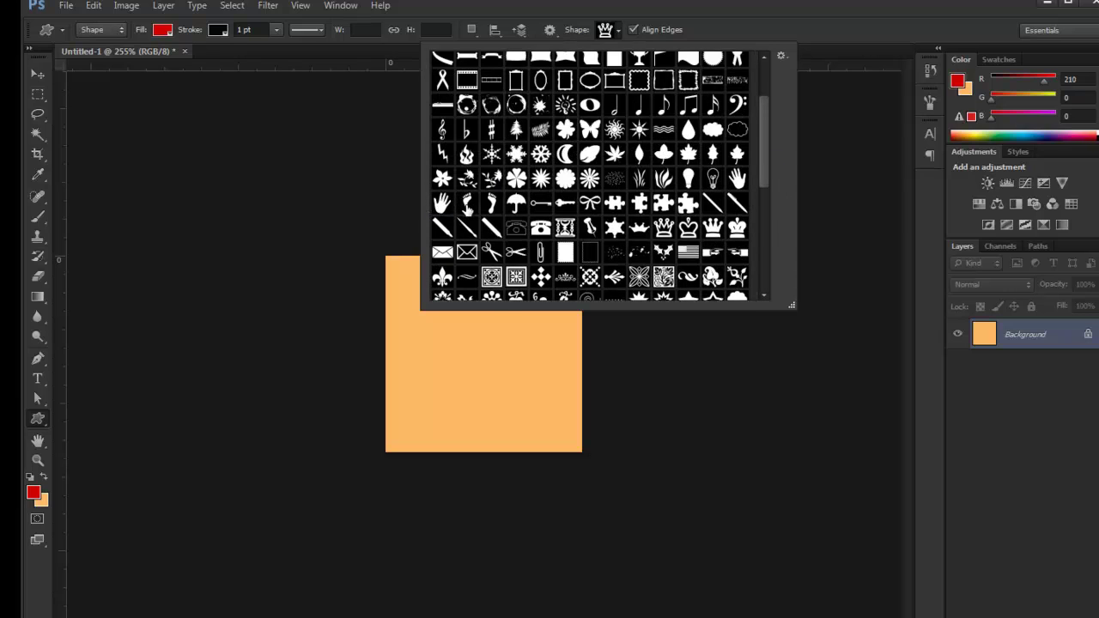
pyautogui.doubleClick(468, 204)
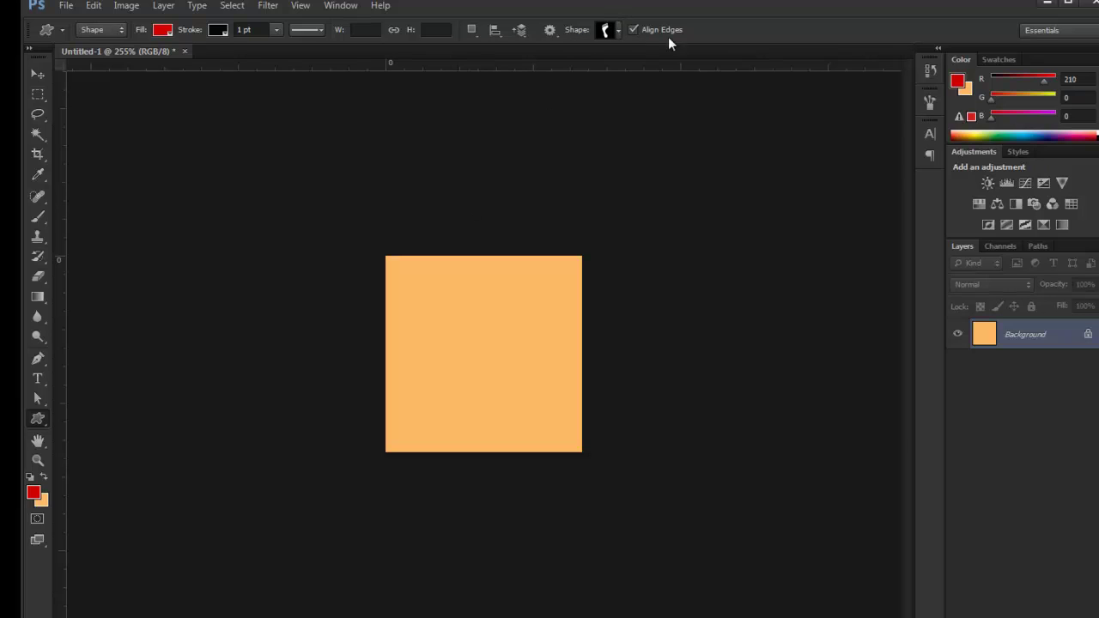
pyautogui.click(552, 31)
pyautogui.click(552, 30)
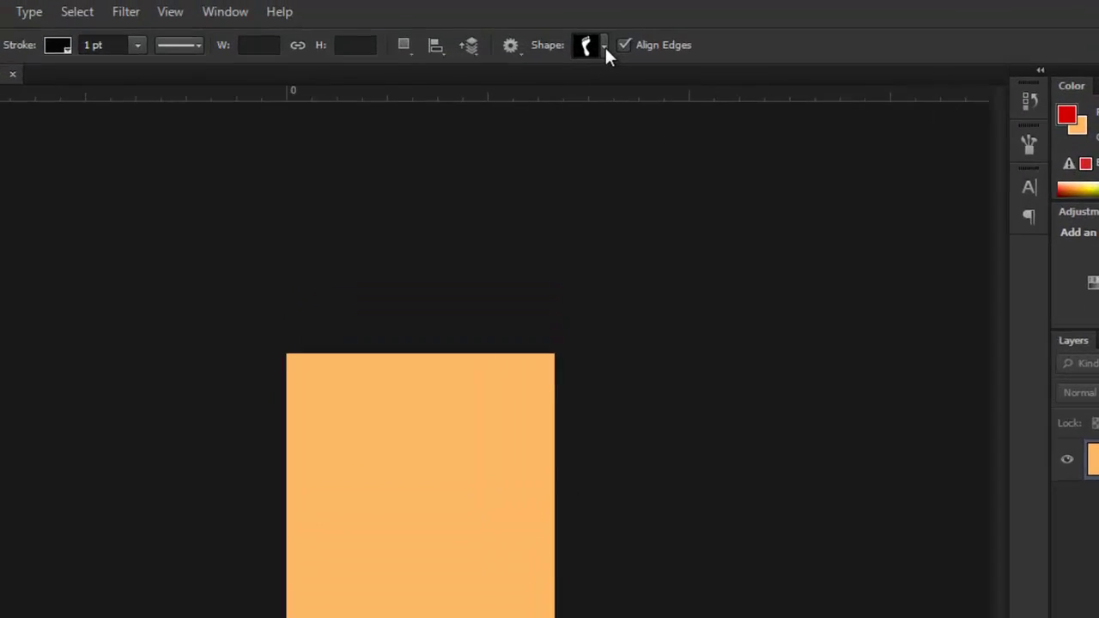
# Append the All shape set to the library and choose the footprint shape.
pyautogui.click(603, 46)
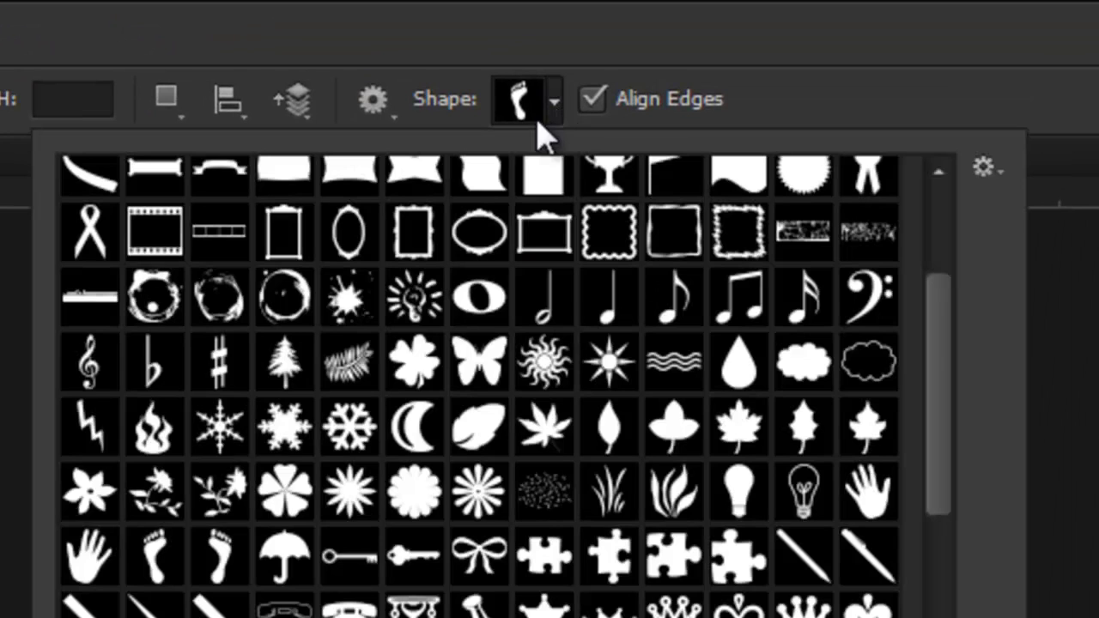
pyautogui.click(989, 172)
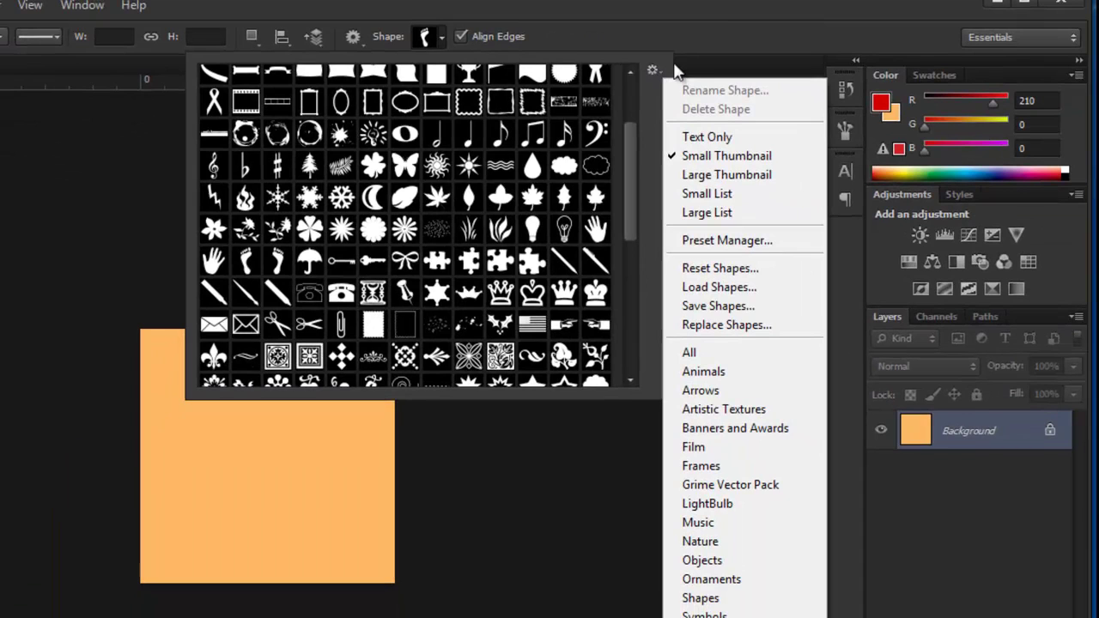
pyautogui.click(777, 356)
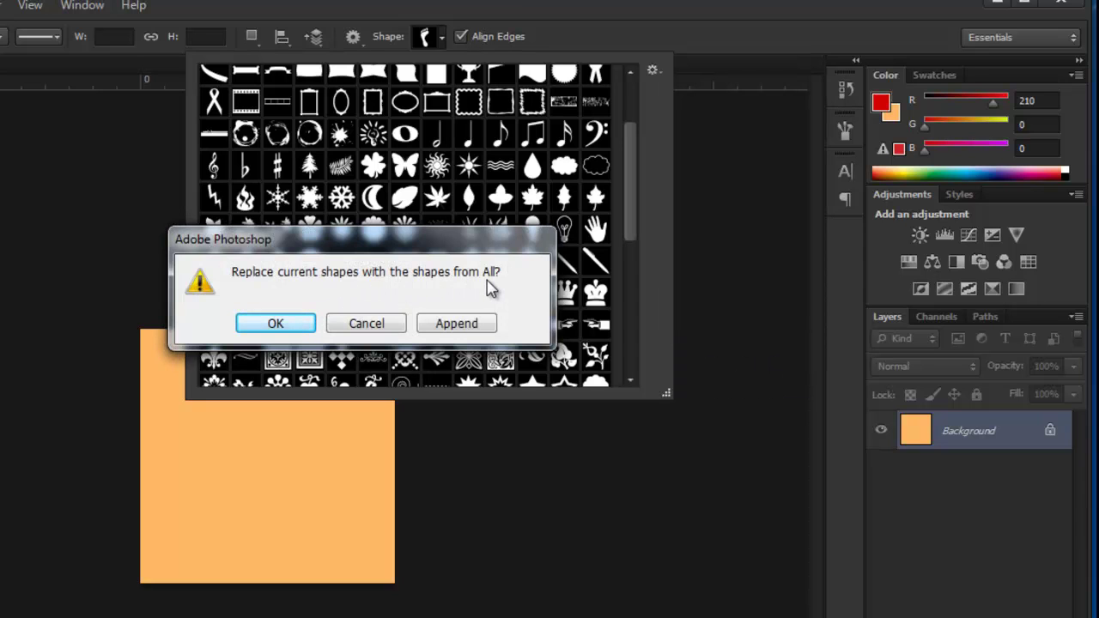
pyautogui.click(473, 328)
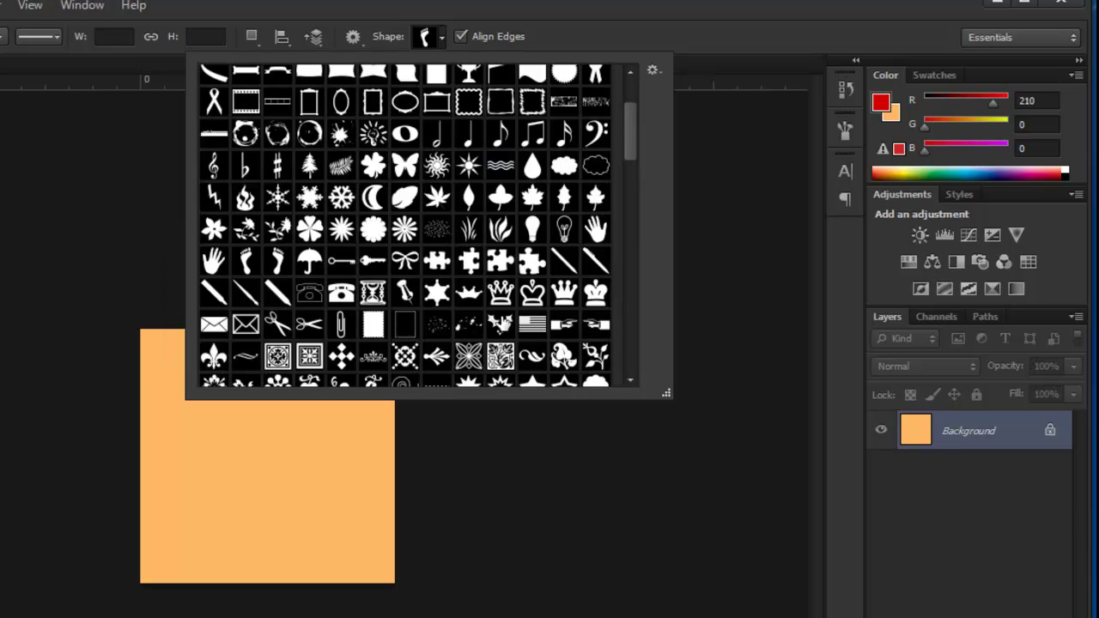
pyautogui.moveTo(634, 114); pyautogui.dragTo(656, 142)
pyautogui.doubleClick(252, 130)
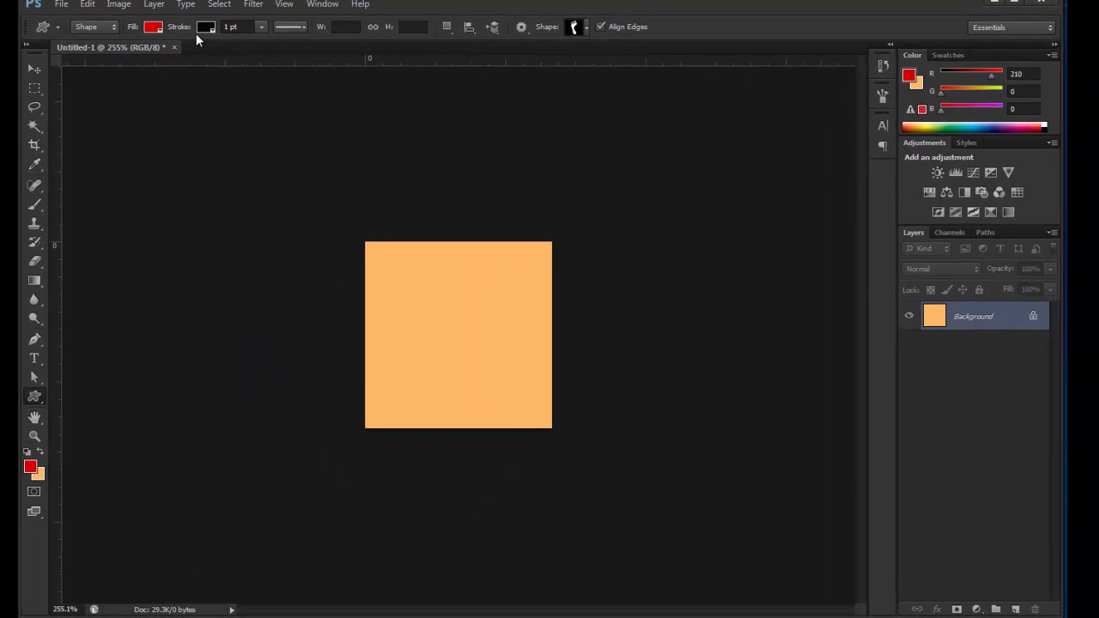
# Set the shape fill to red, test-draw a foot over the square, then undo it.
pyautogui.click(151, 32)
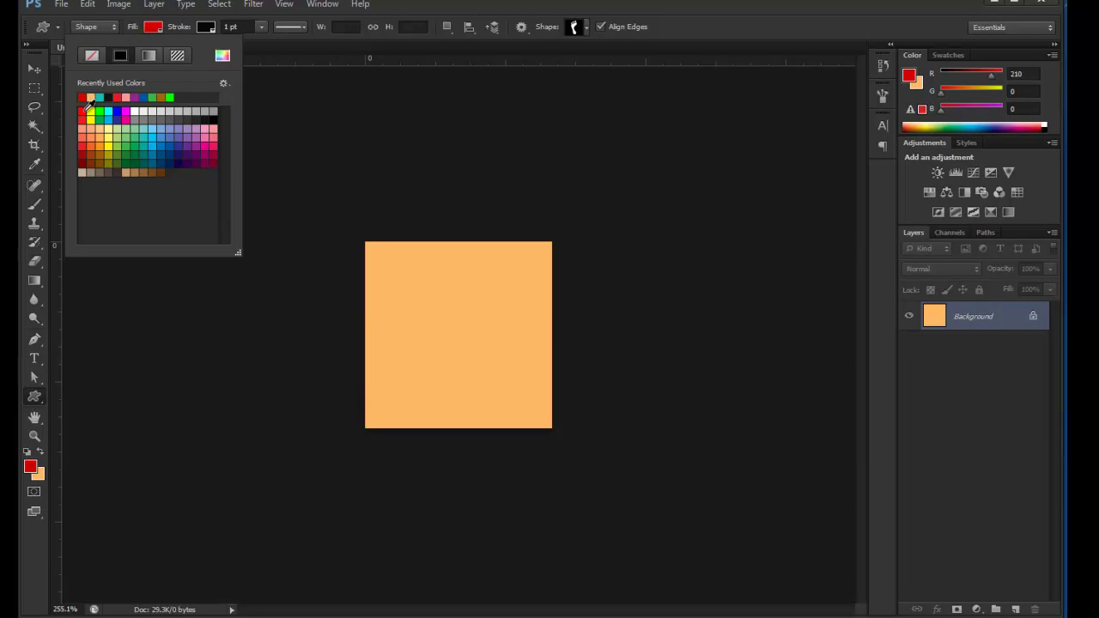
pyautogui.click(86, 109)
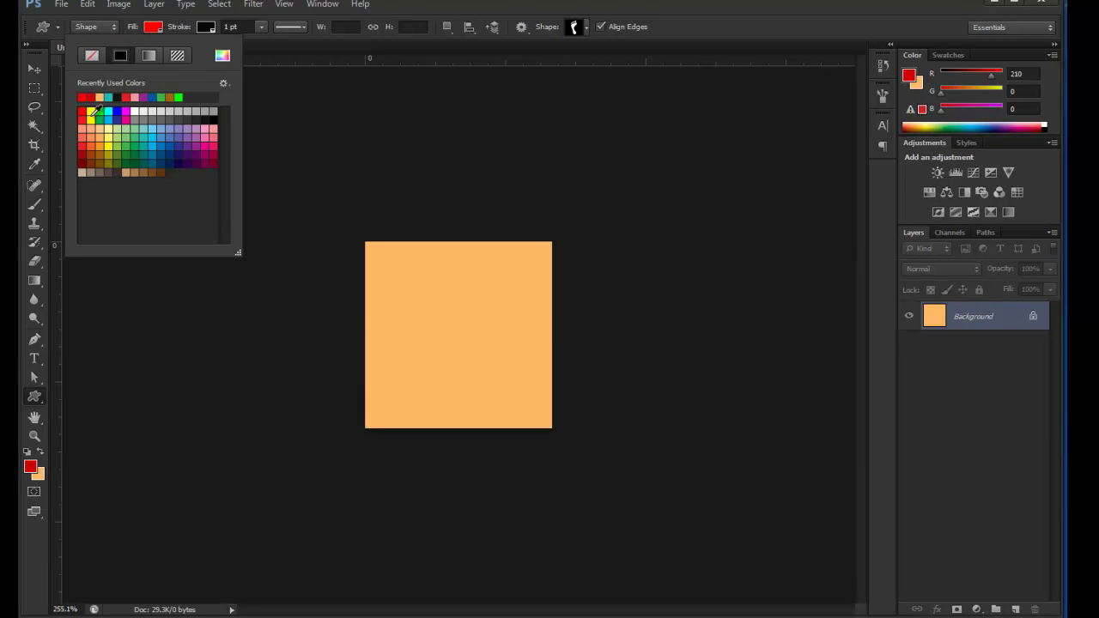
pyautogui.click(443, 5)
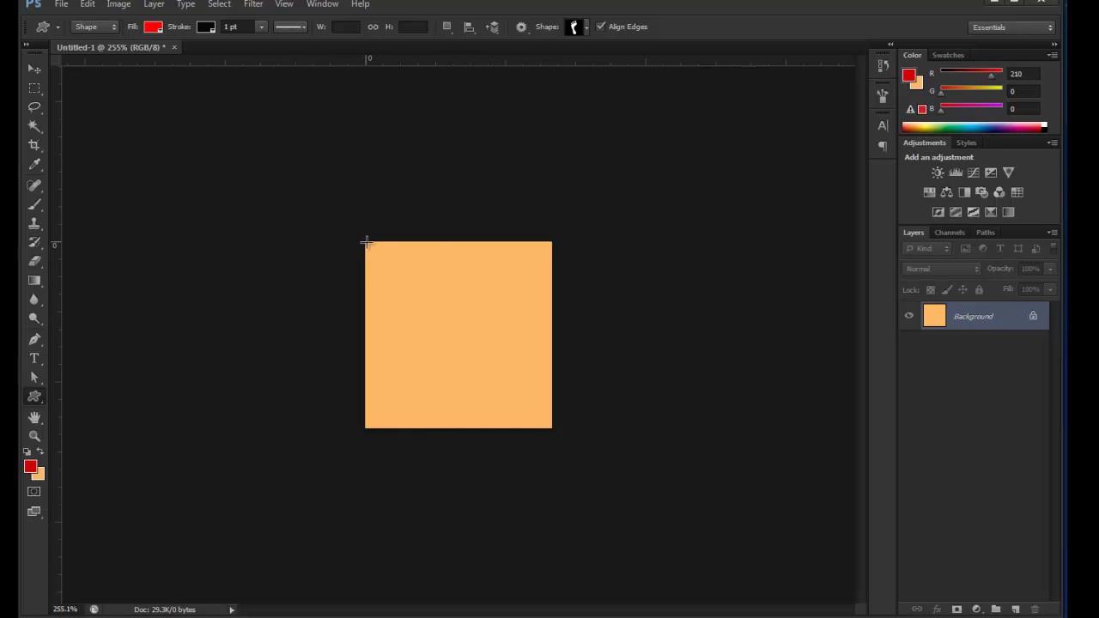
pyautogui.moveTo(365, 243); pyautogui.dragTo(544, 423)
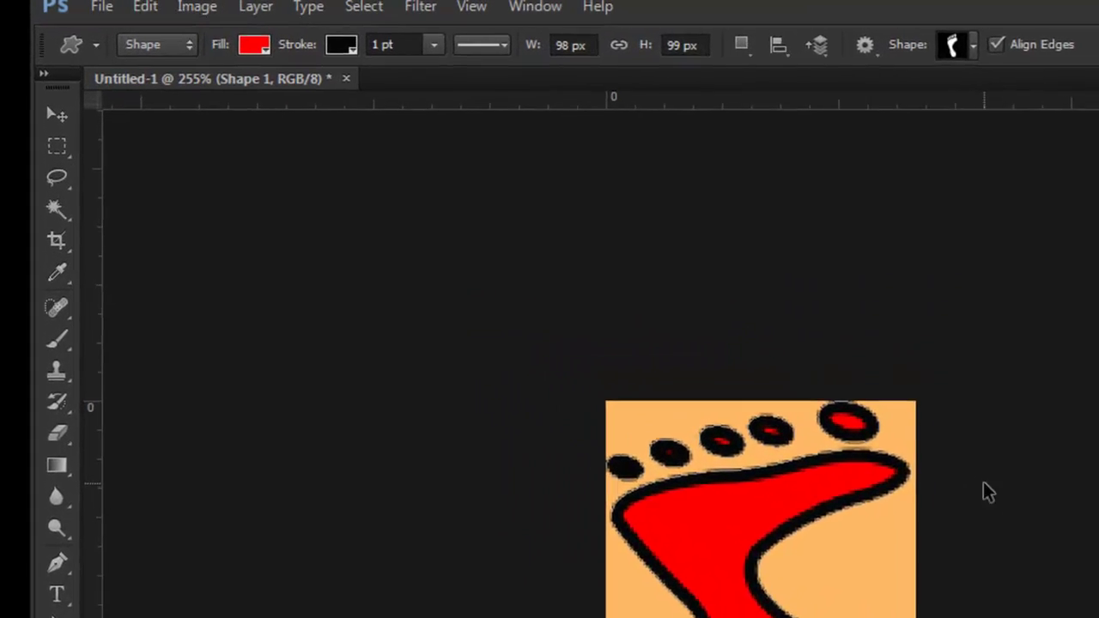
pyautogui.hotkey('ctrl', 'z')
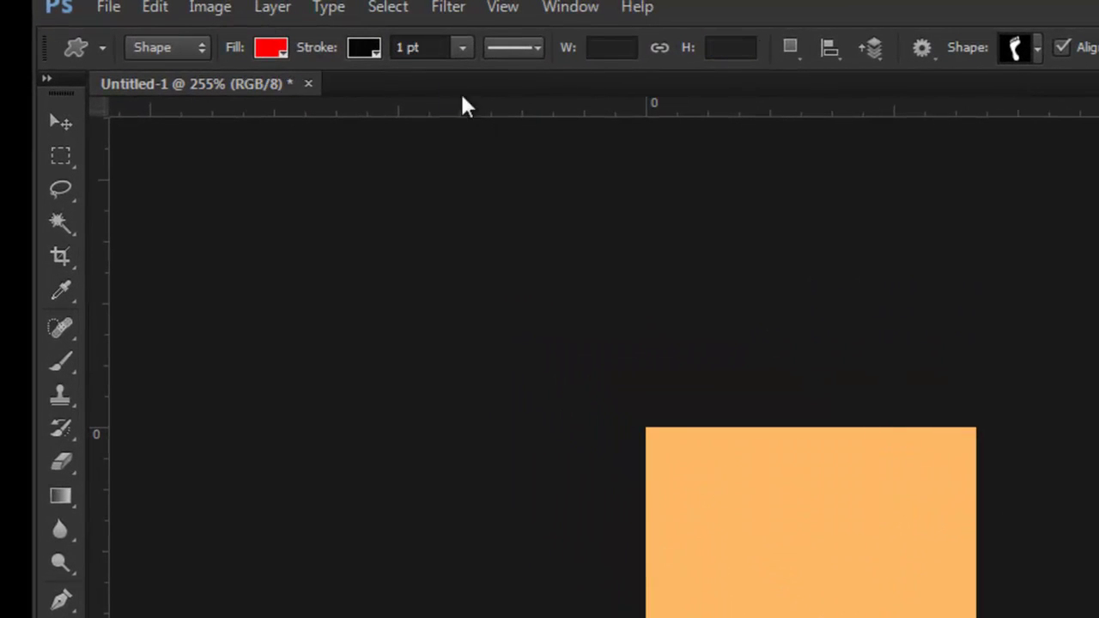
# Set the shape stroke to No Color and cancel the Create Custom Shape dialog.
pyautogui.click(360, 49)
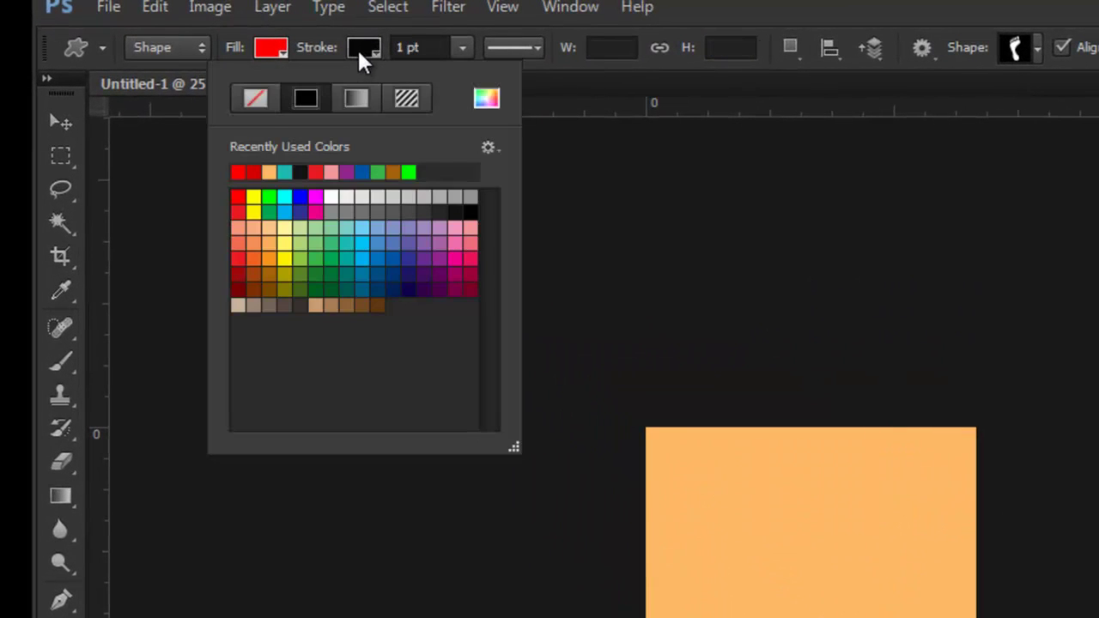
pyautogui.click(255, 98)
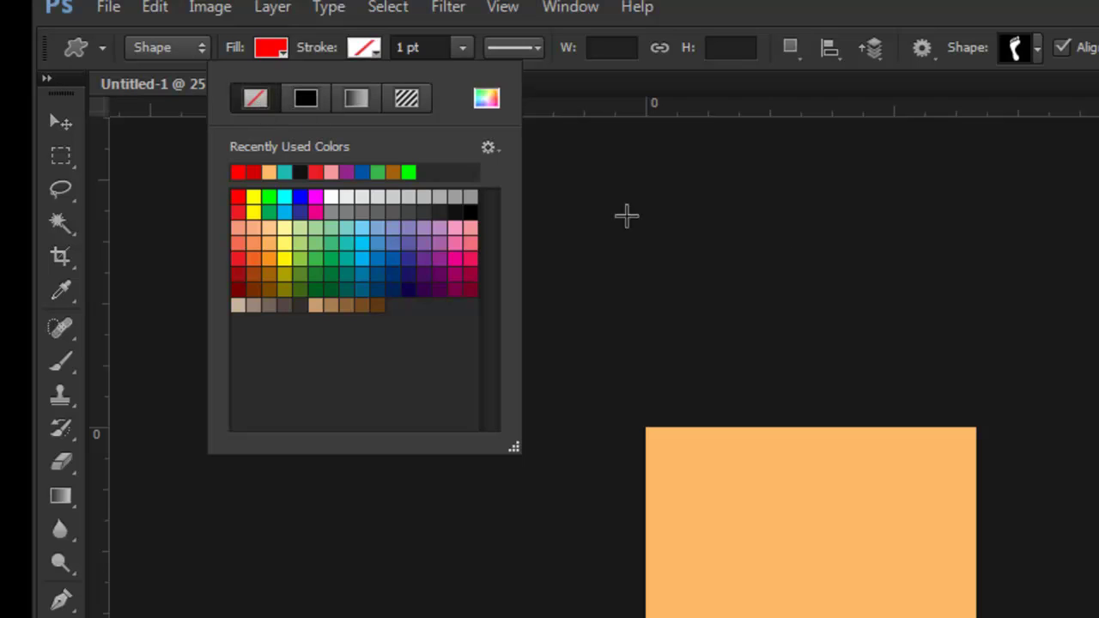
pyautogui.click(809, 221)
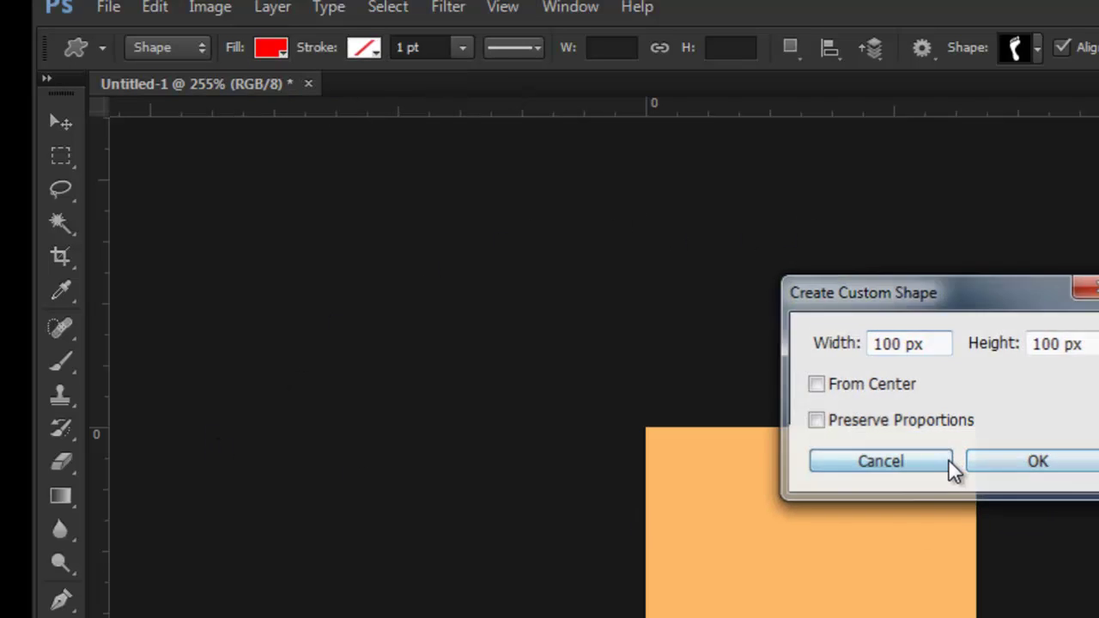
pyautogui.click(950, 468)
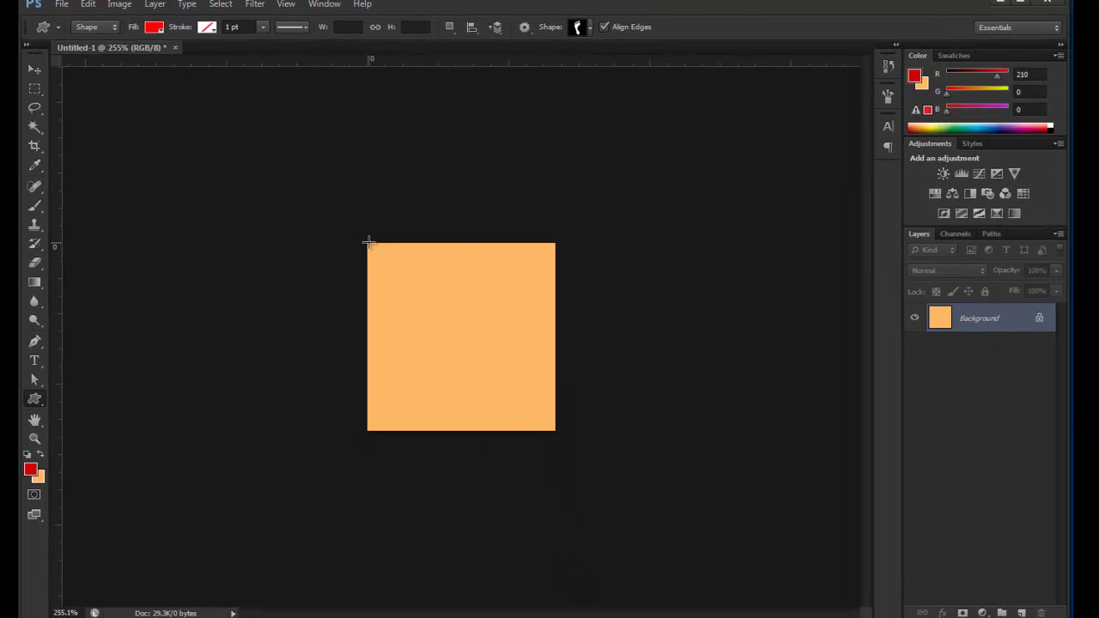
# Drag a red footprint across the orange square, then nudge it right and down with the Move tool.
pyautogui.moveTo(368, 243); pyautogui.dragTo(541, 416)
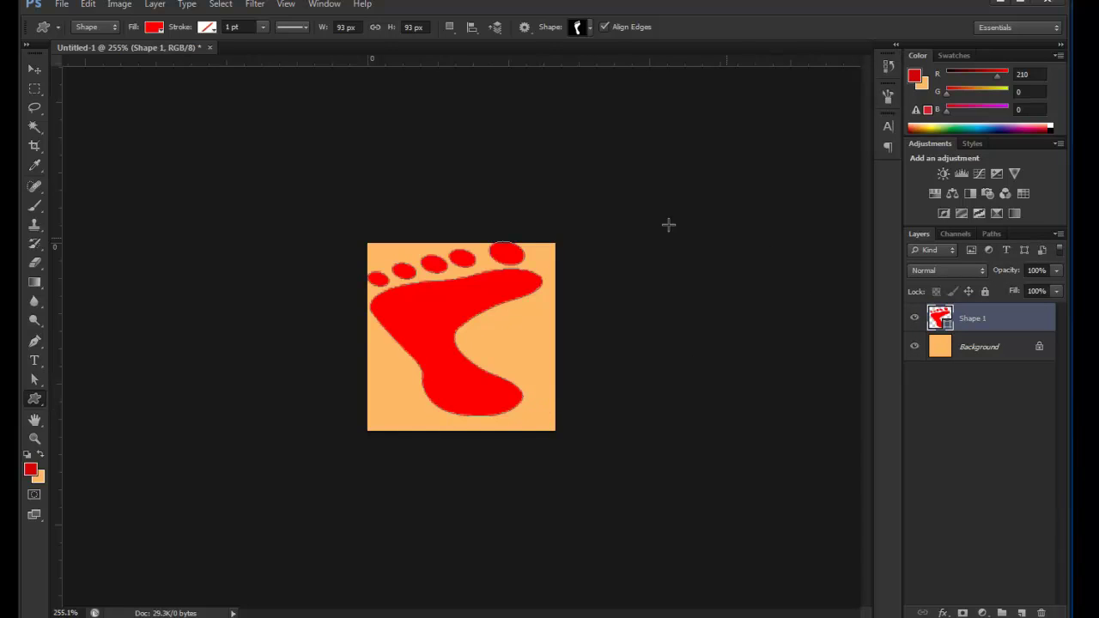
pyautogui.click(33, 69)
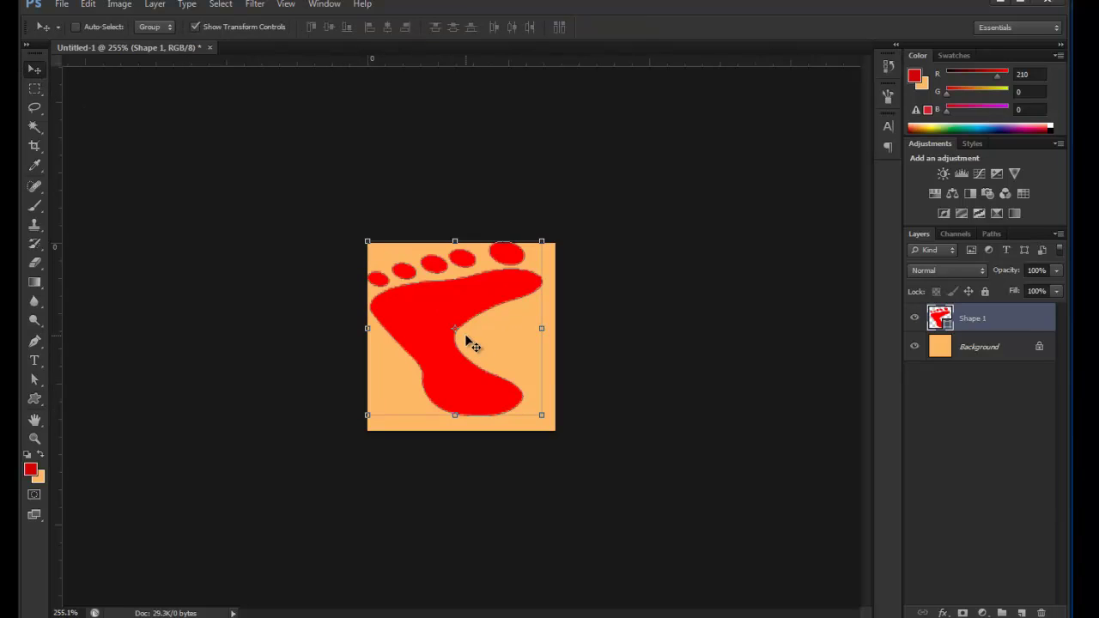
pyautogui.press('Right')
pyautogui.press('Right')
pyautogui.press('Right')
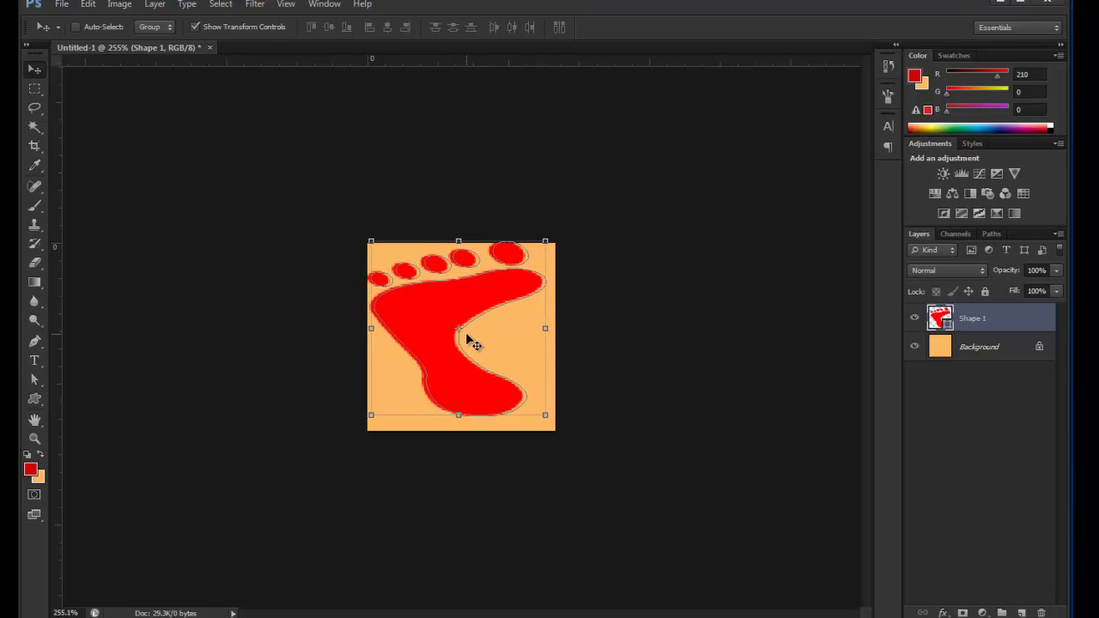
pyautogui.press('Down')
pyautogui.press('Down')
pyautogui.press('Down')
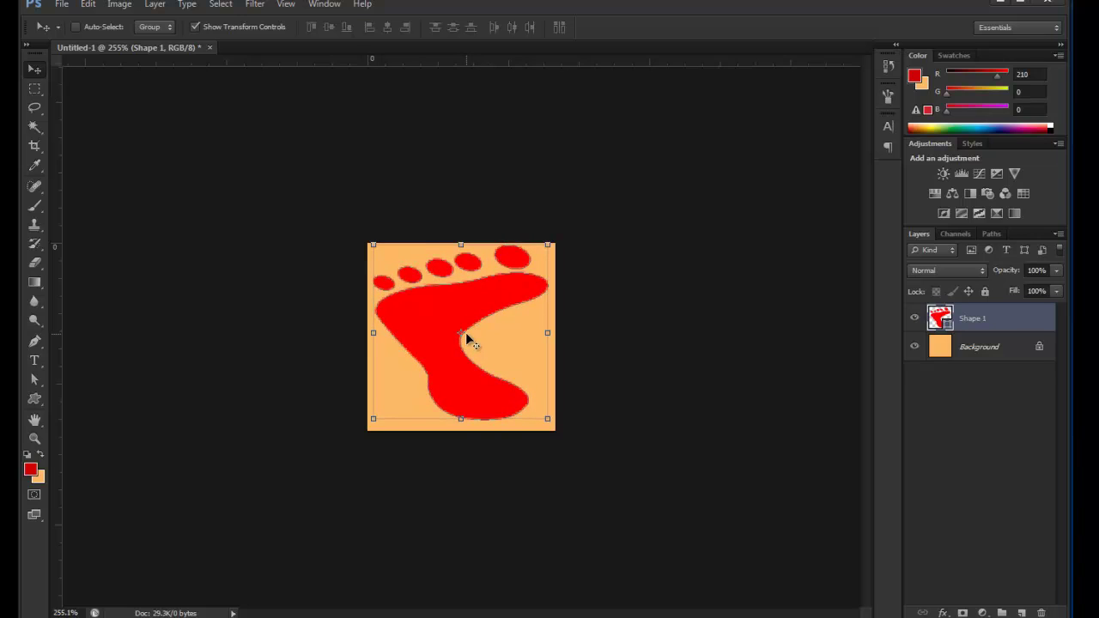
pyautogui.press('Right')
pyautogui.press('Right')
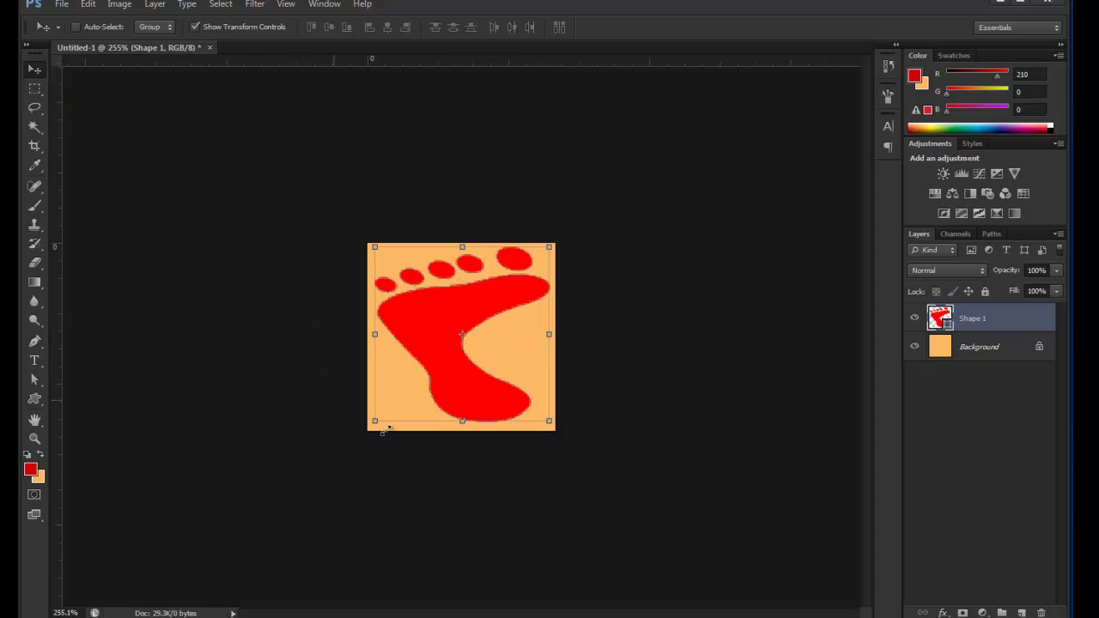
pyautogui.click(30, 89)
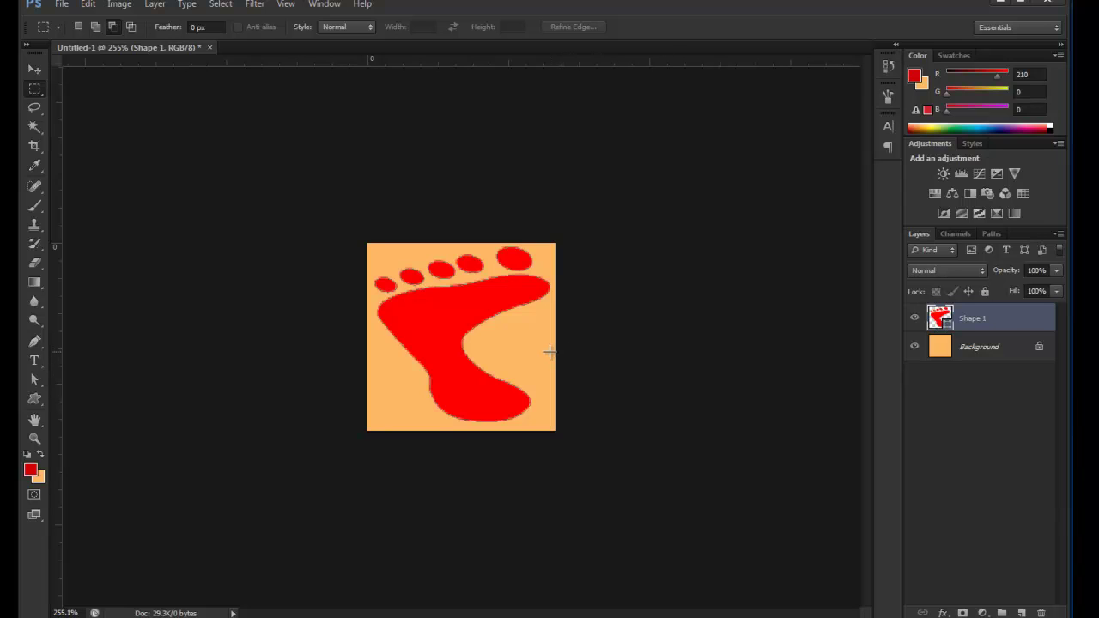
# Resample the image to 16 px wide with Bicubic Sharper in Image Size (Alt+Ctrl+I).
pyautogui.click(119, 5)
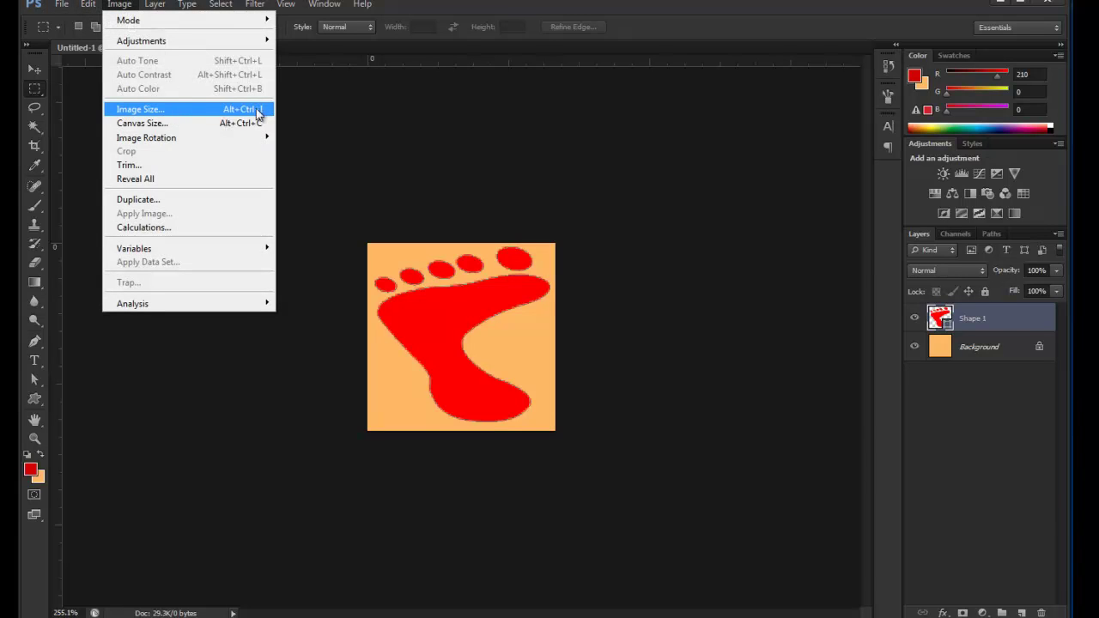
pyautogui.click(419, 137)
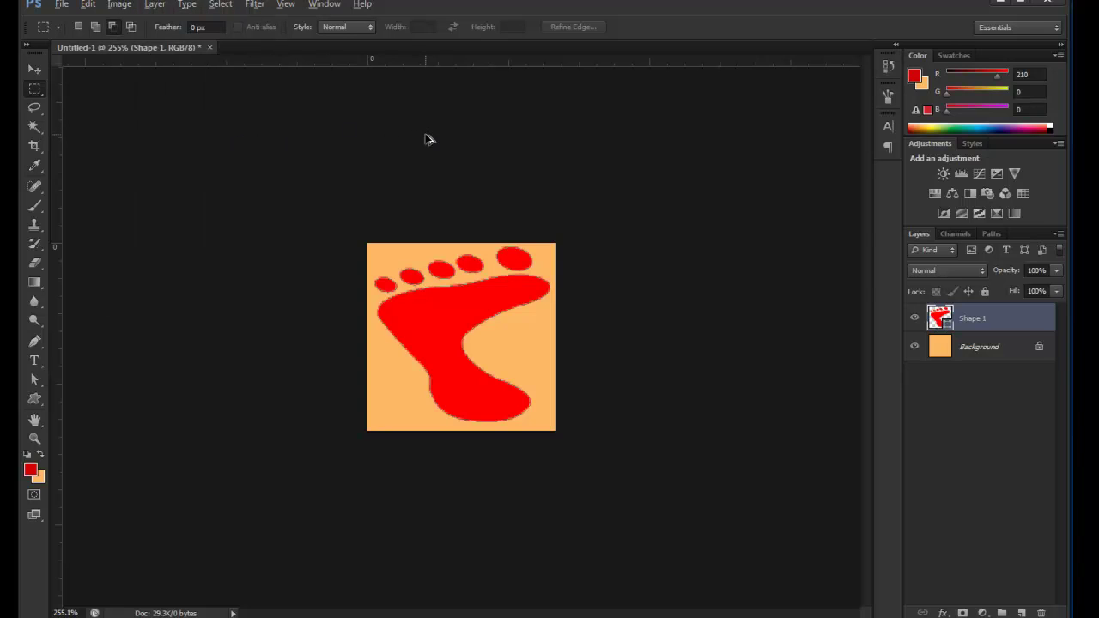
pyautogui.hotkey('ctrl', 'alt', 'i')
pyautogui.moveTo(583, 115); pyautogui.dragTo(717, 109)
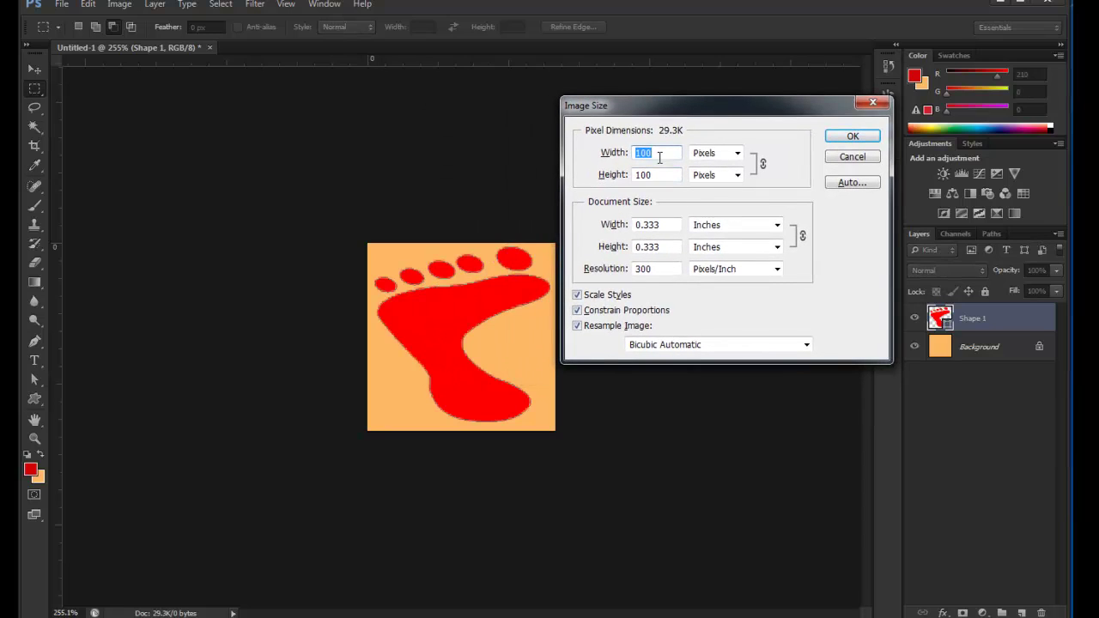
pyautogui.write('16')
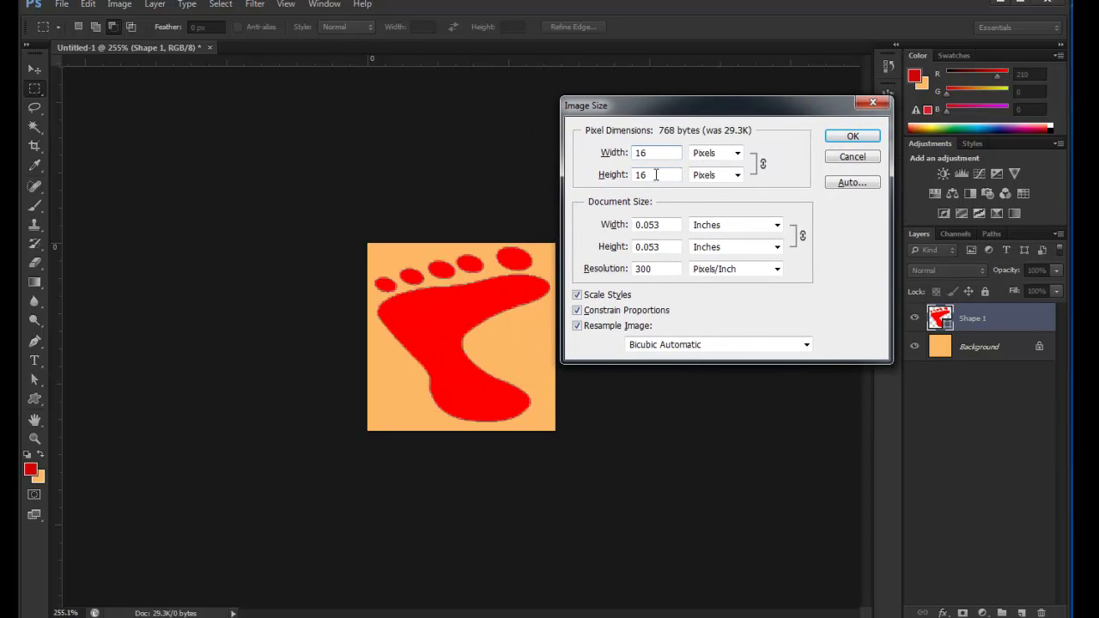
pyautogui.click(744, 345)
pyautogui.click(743, 344)
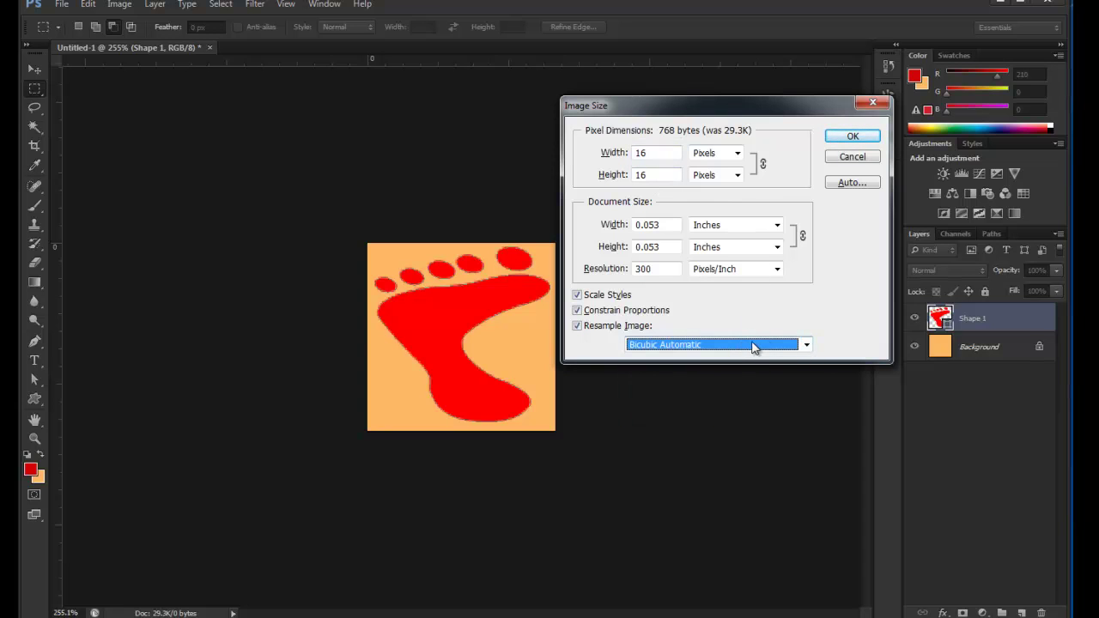
pyautogui.click(807, 345)
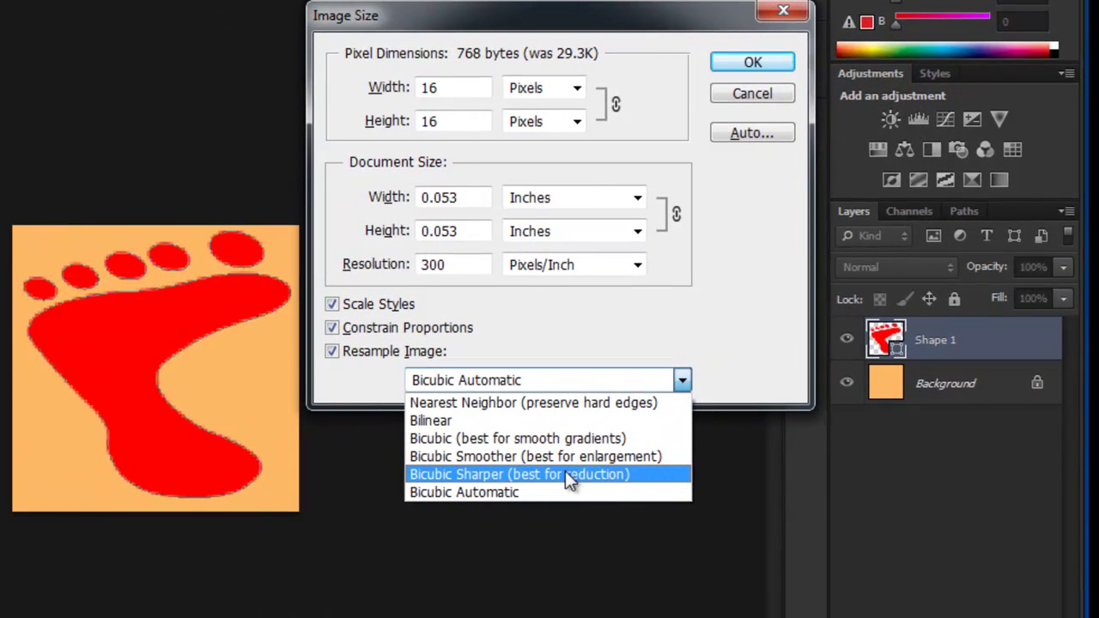
pyautogui.click(646, 475)
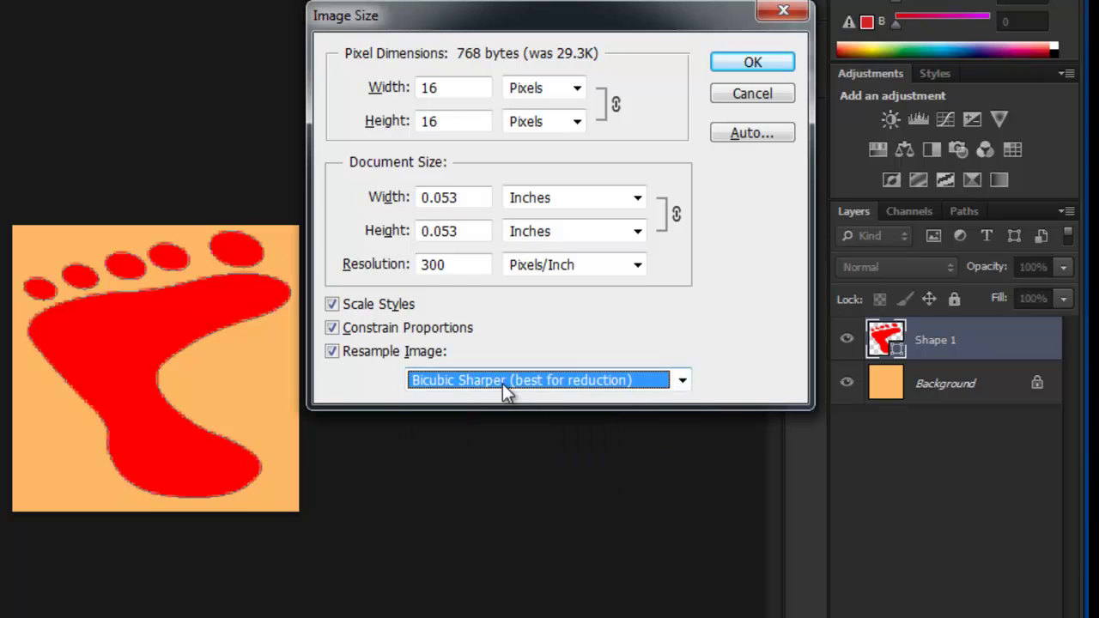
pyautogui.click(758, 63)
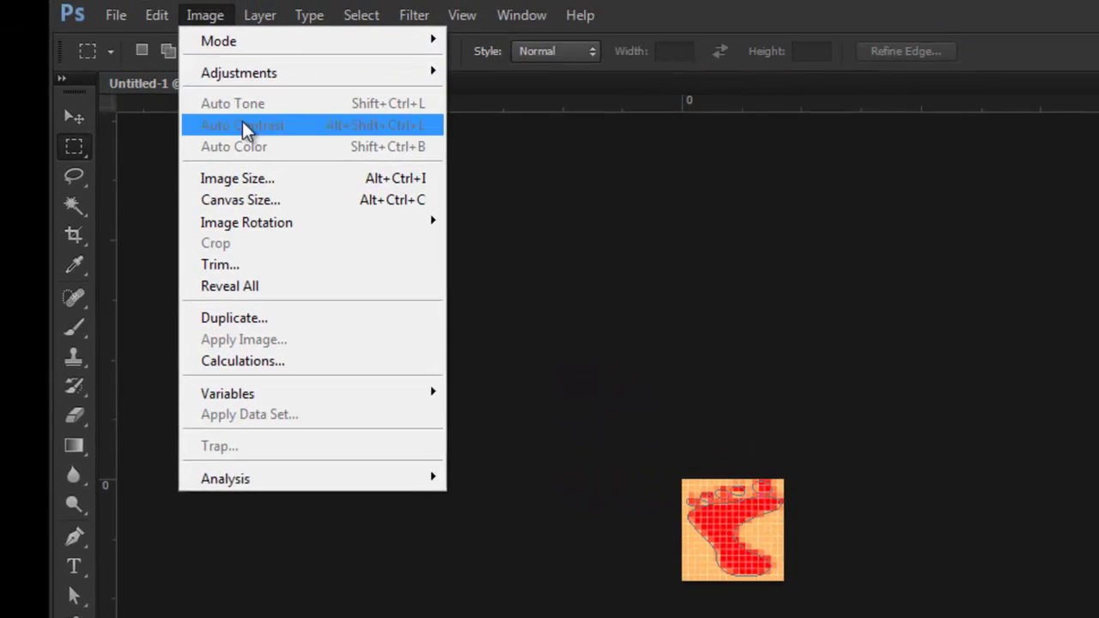
pyautogui.click(245, 180)
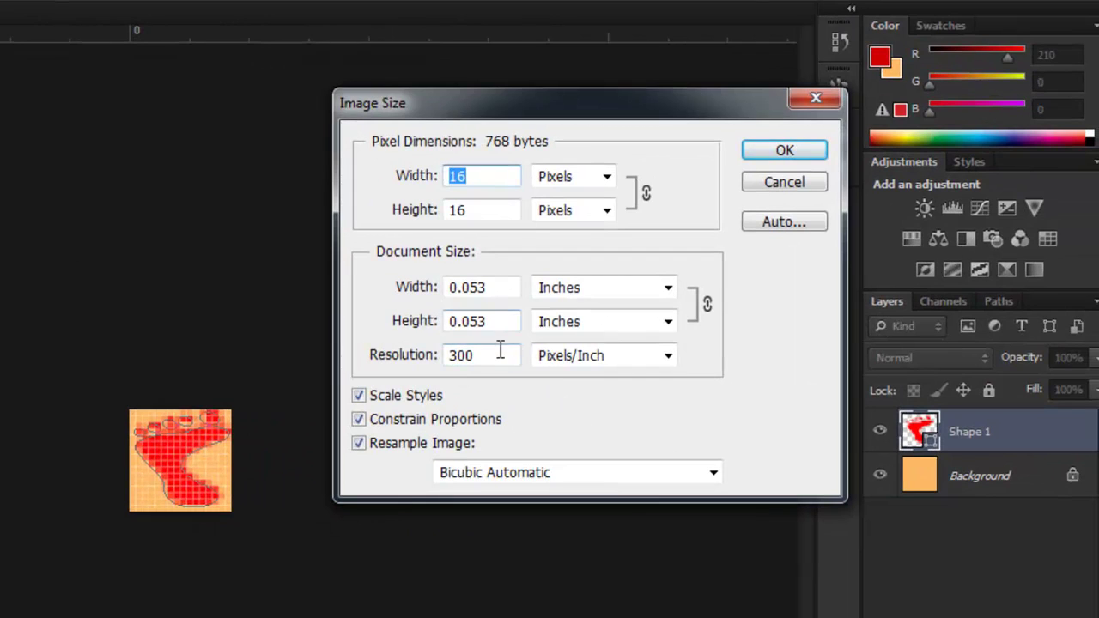
pyautogui.click(501, 354)
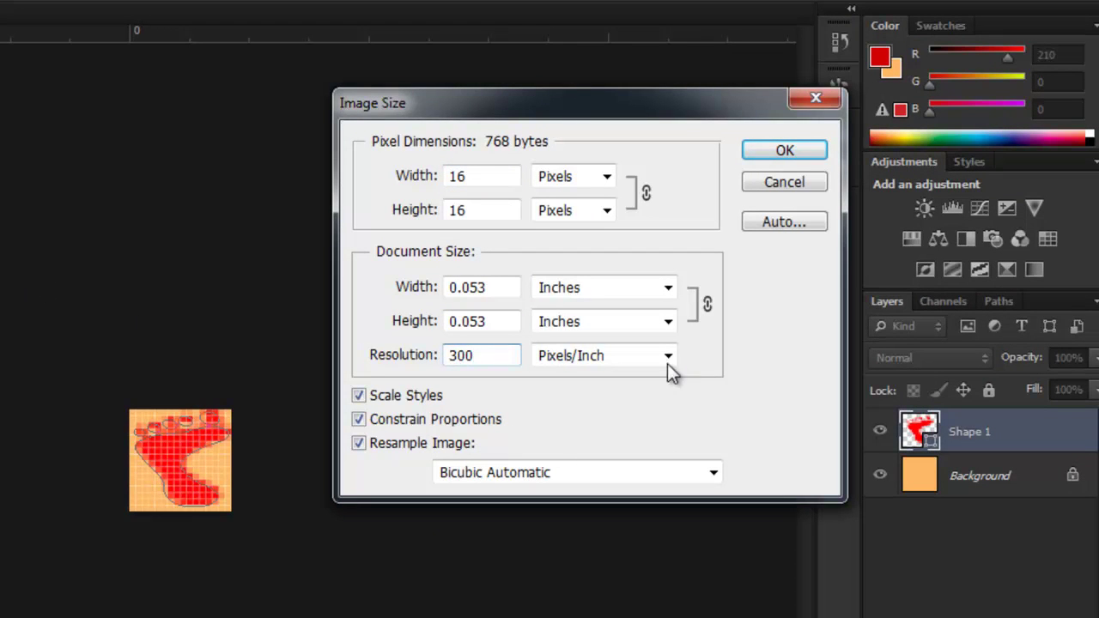
pyautogui.click(785, 151)
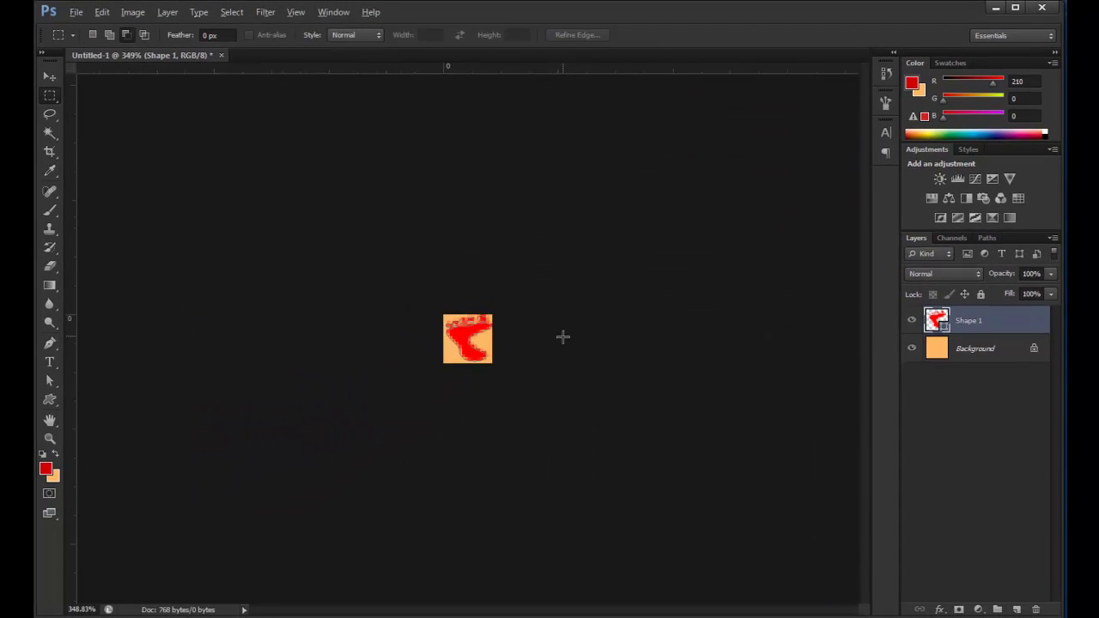
pyautogui.scroll(2, 563, 337)
# In Save As, choose the ICO (Windows Icon) format and rename the file favicon.ico.
pyautogui.click(76, 12)
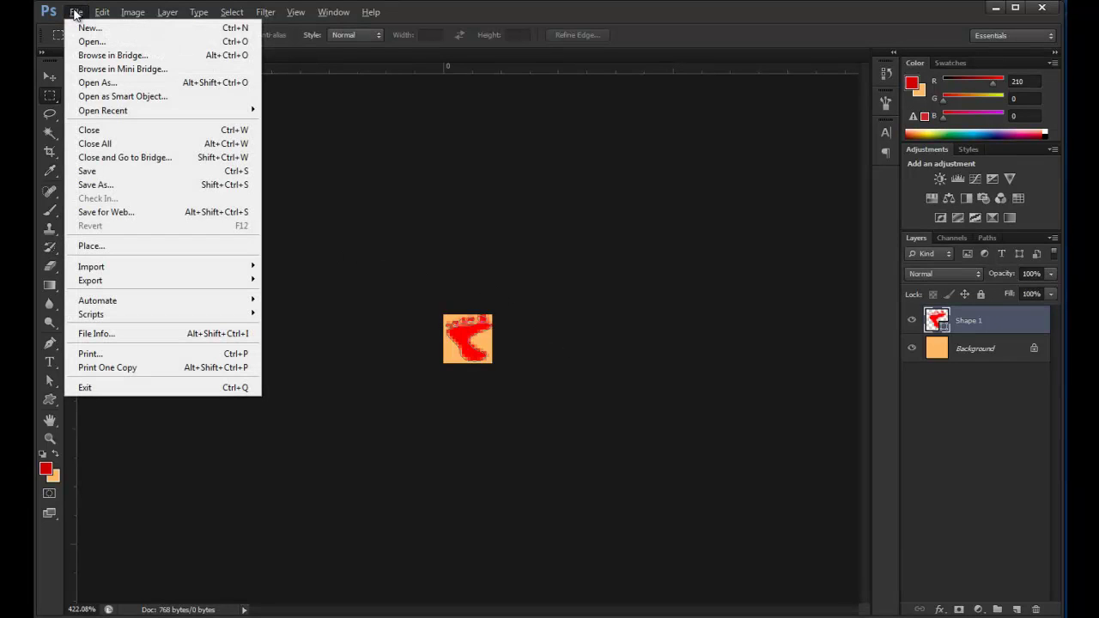
pyautogui.click(140, 187)
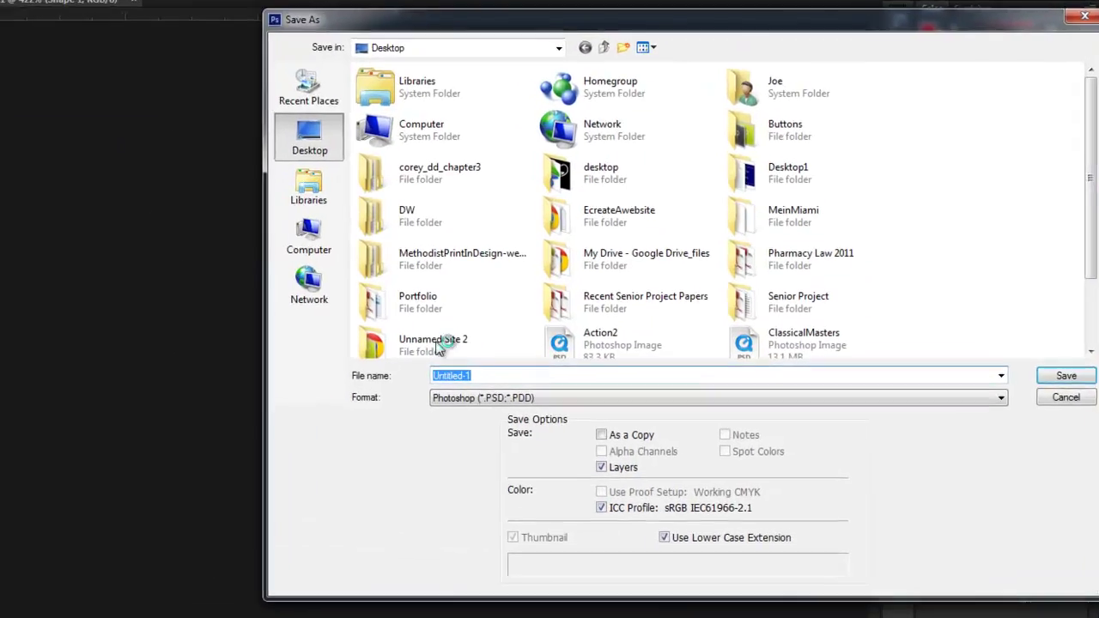
pyautogui.click(996, 397)
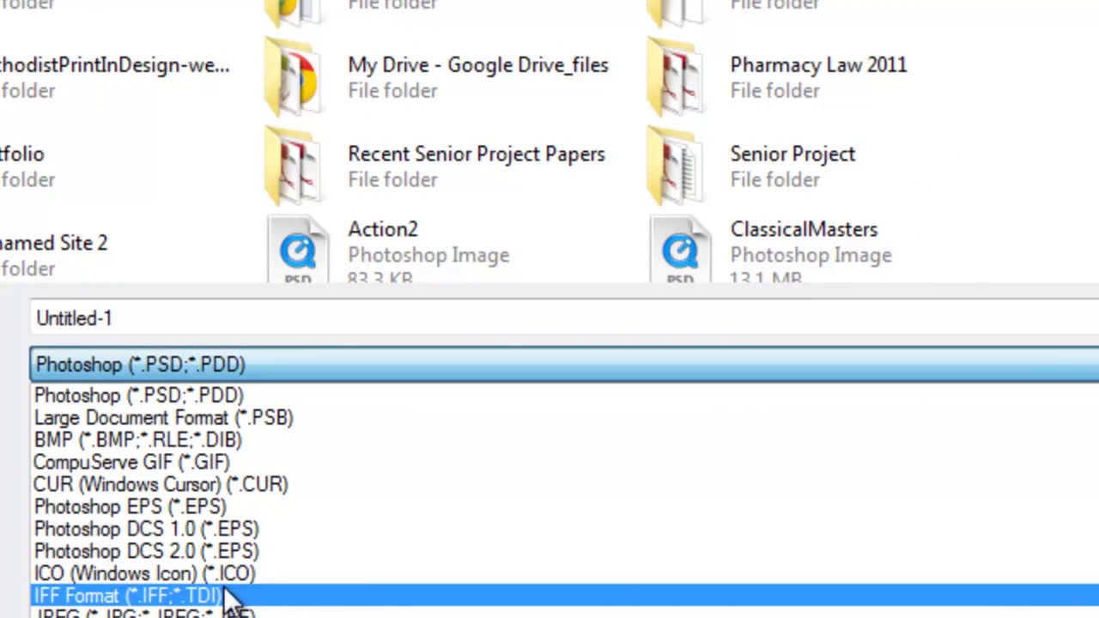
pyautogui.click(271, 577)
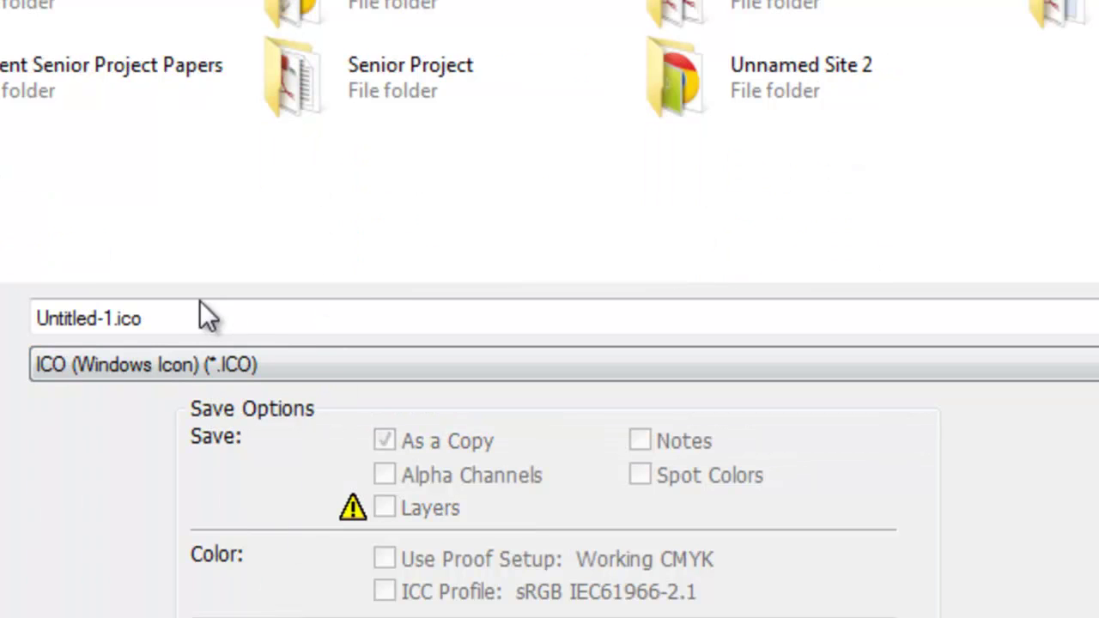
pyautogui.doubleClick(115, 318)
pyautogui.moveTo(115, 318); pyautogui.dragTo(3, 331)
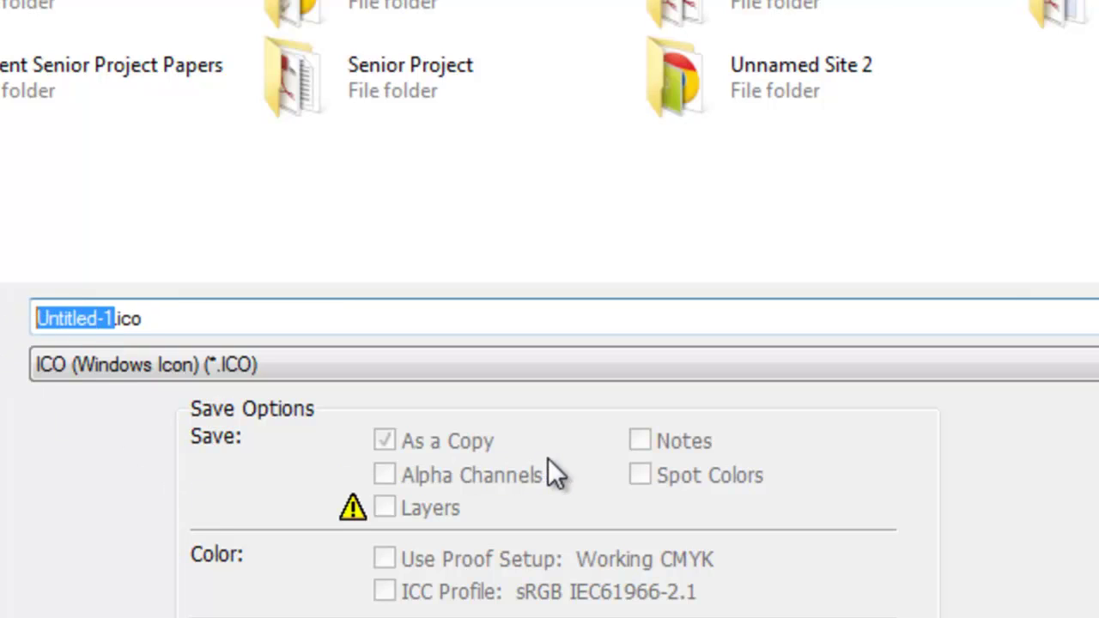
pyautogui.write('favicon')
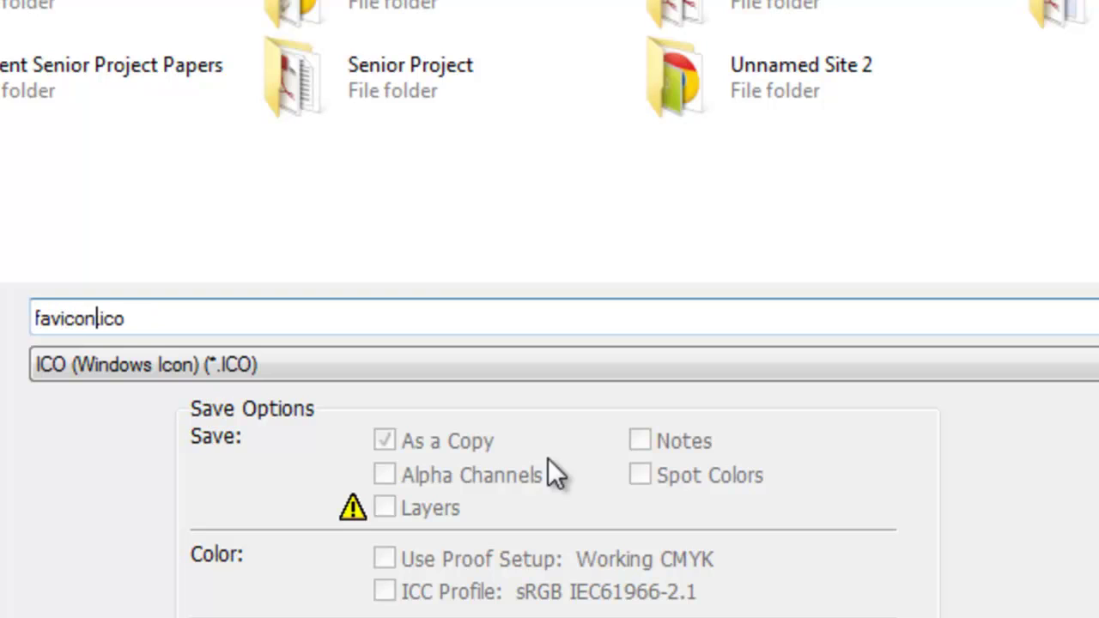
pyautogui.click(728, 314)
# Confirm the favicon.ico save to bring up the ICO Format options with Standard ICO.
pyautogui.press('Return')
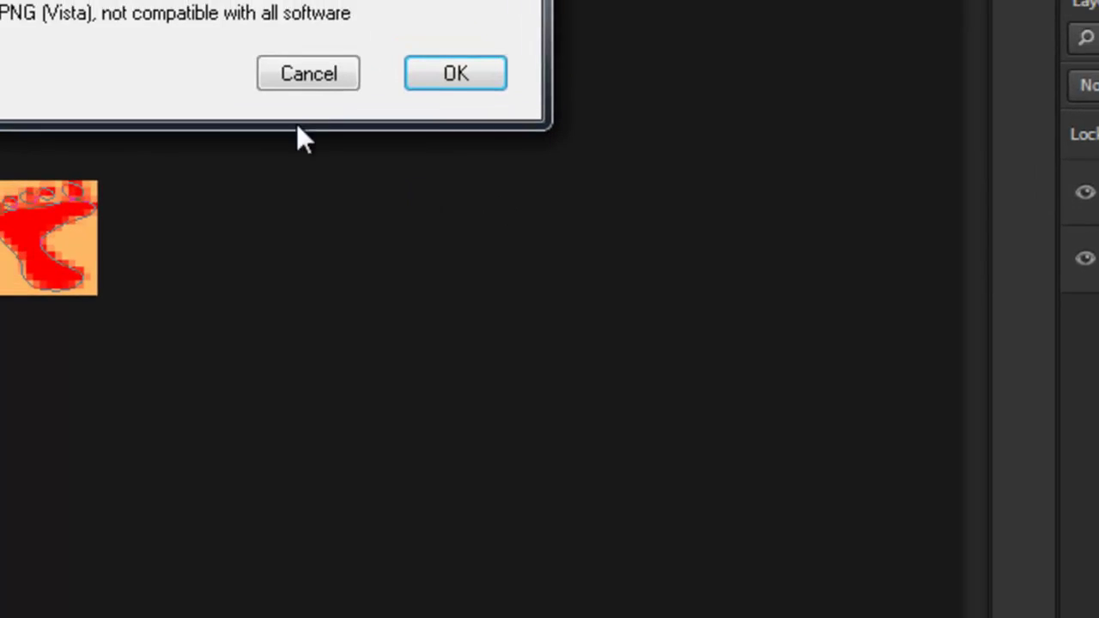